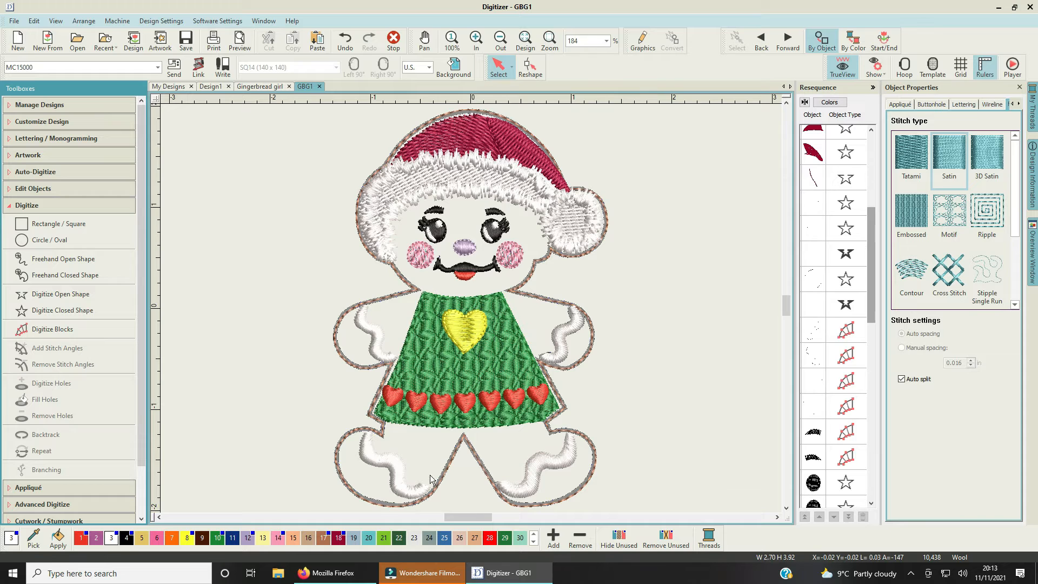
Step: Digitize a short single-run open line across the top of the Santa hat in thread color 17
left_click_drag(784, 303, 784, 300)
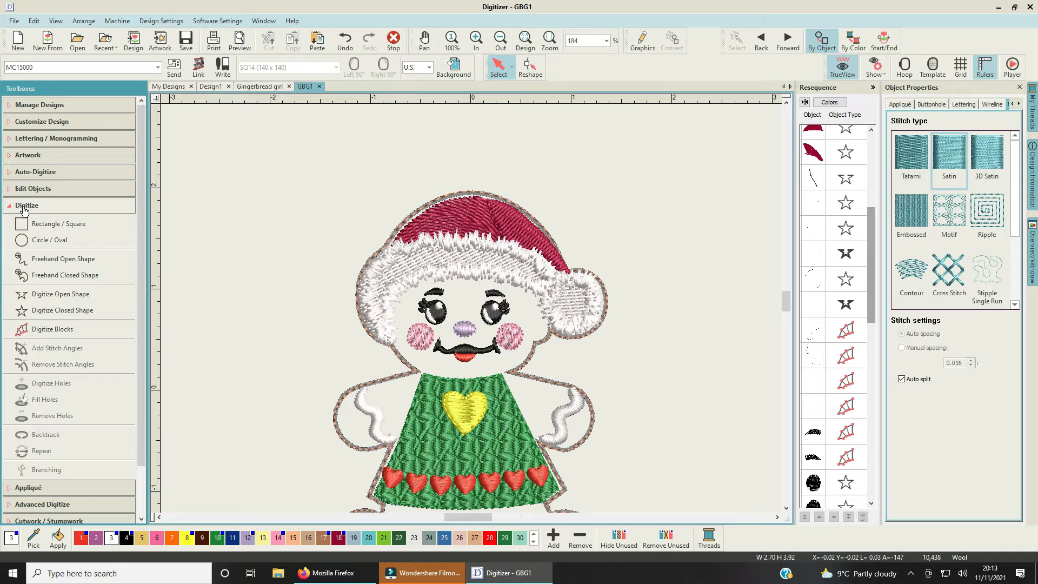
left_click(25, 295)
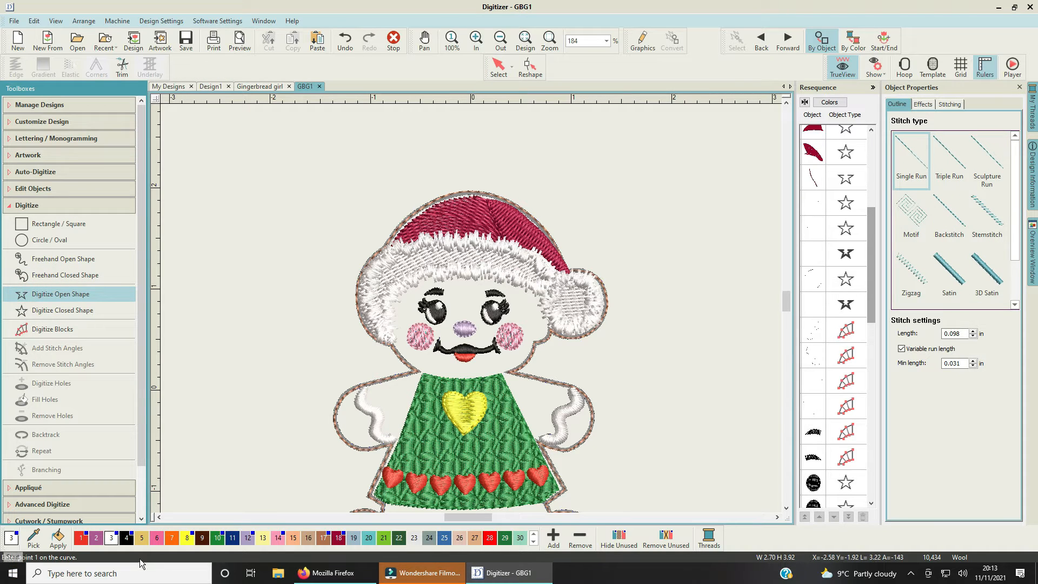
left_click(322, 538)
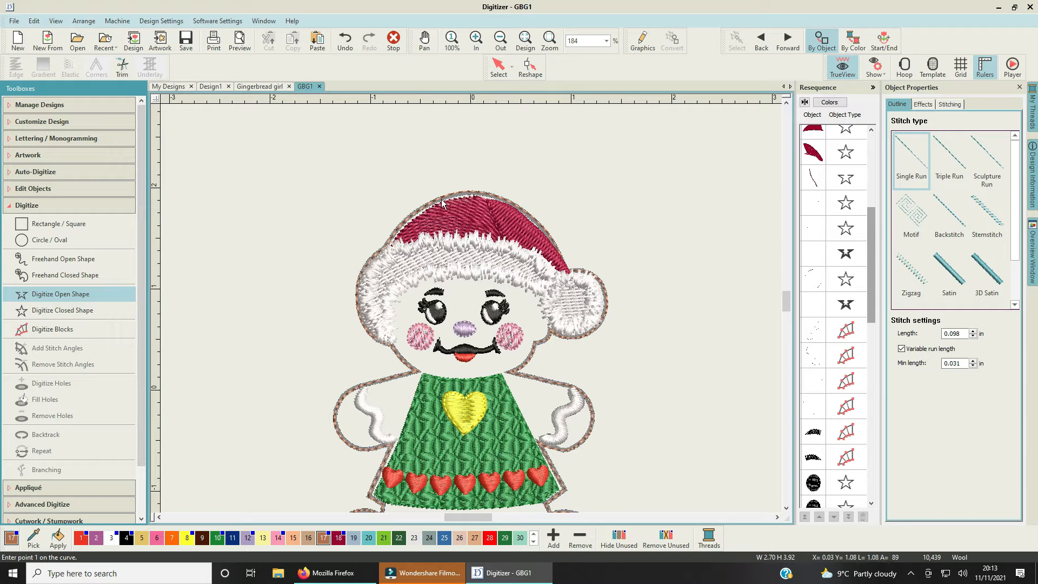
left_click(459, 193)
left_click(480, 198)
left_click(504, 200)
key("Return")
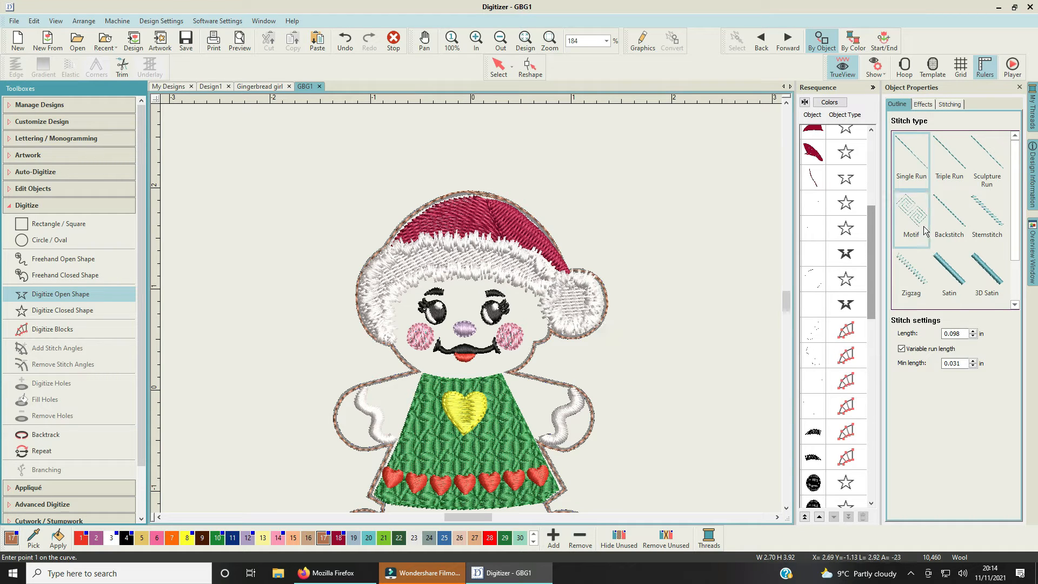
Step: Duplicate the new single-run line at the top of the hat
left_click_drag(869, 254, 862, 459)
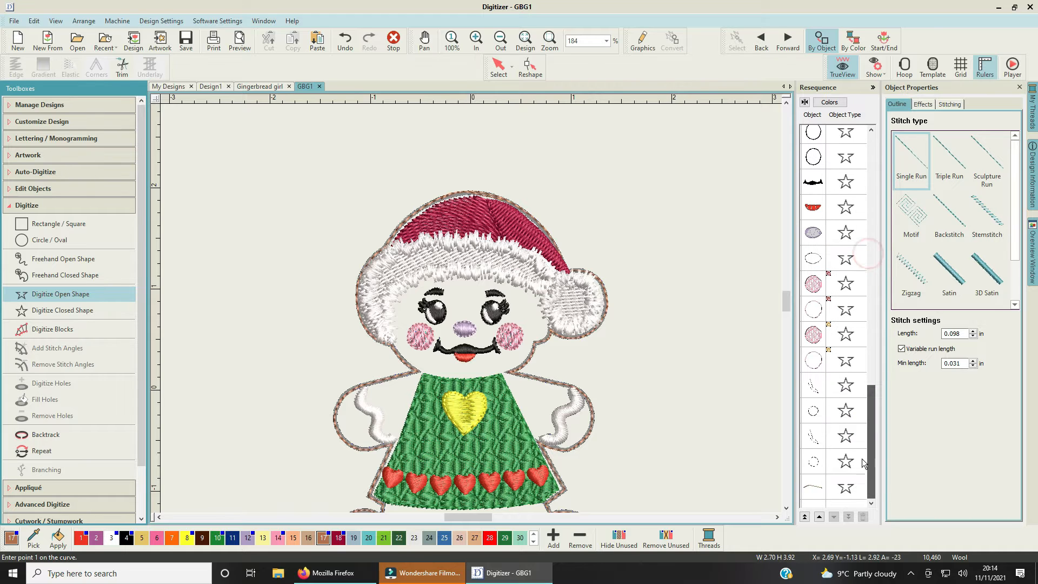
key("Escape")
left_click(821, 492)
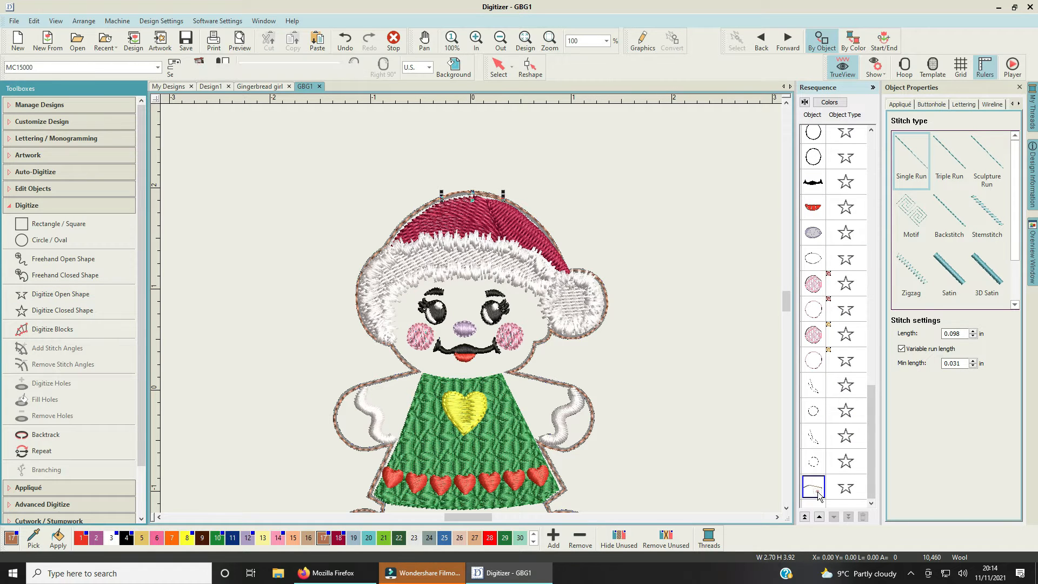
right_click(820, 494)
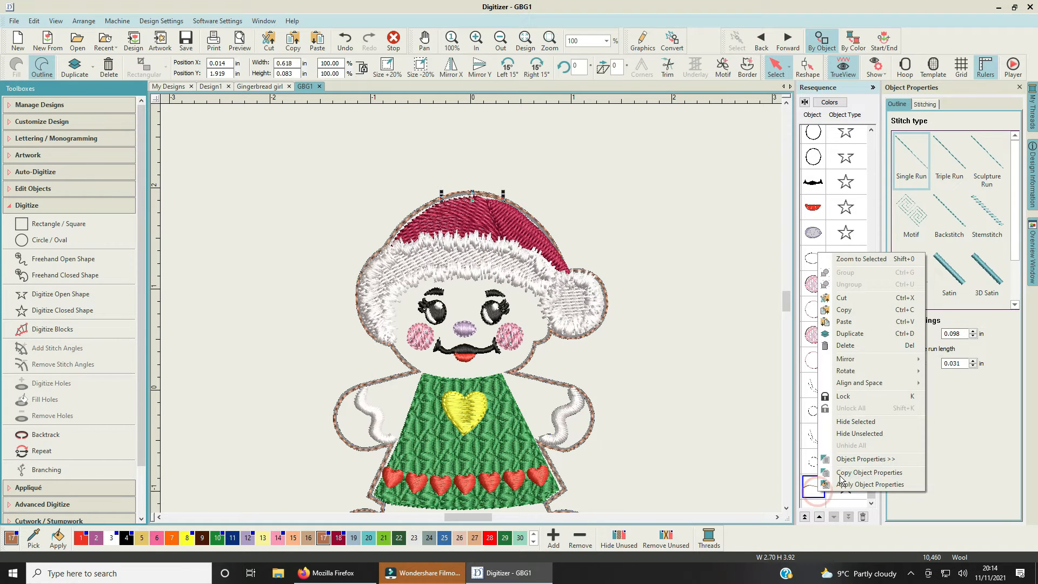
left_click(882, 336)
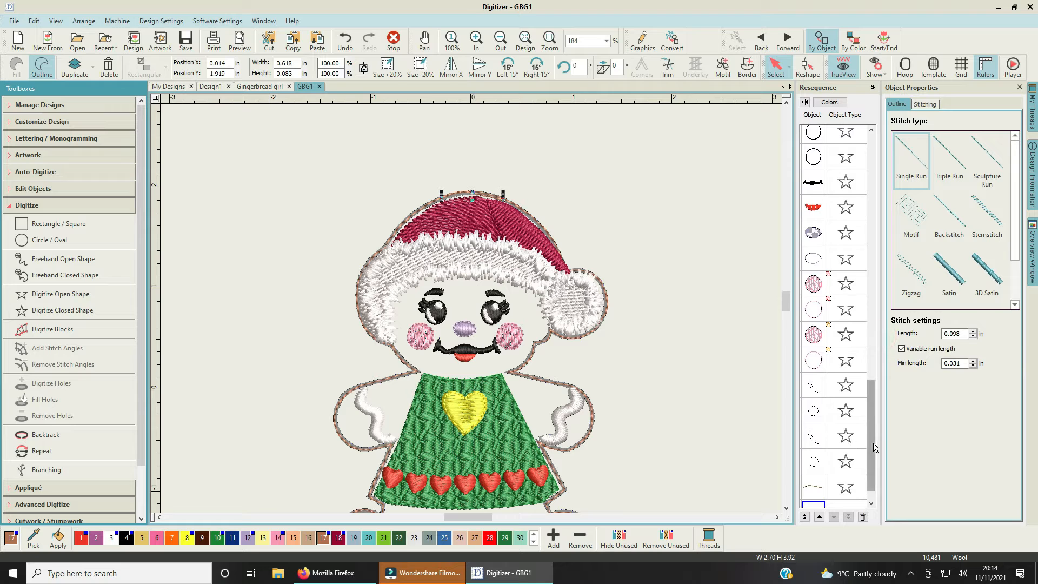
Step: Assign thread color 4 (black) to the duplicated hat line and color 1 (red) to the original line
left_click_drag(874, 443, 872, 450)
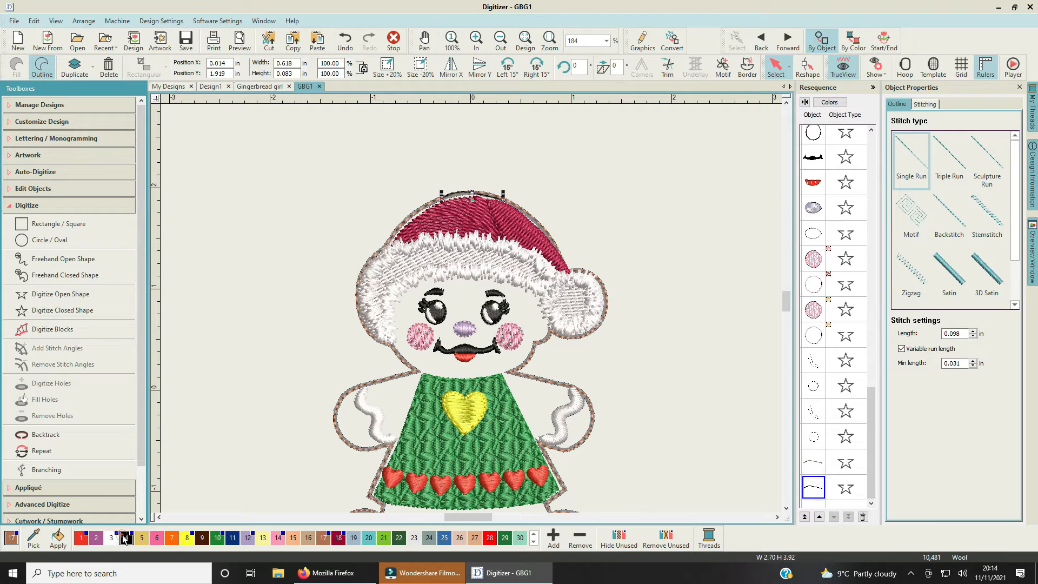
left_click(813, 465)
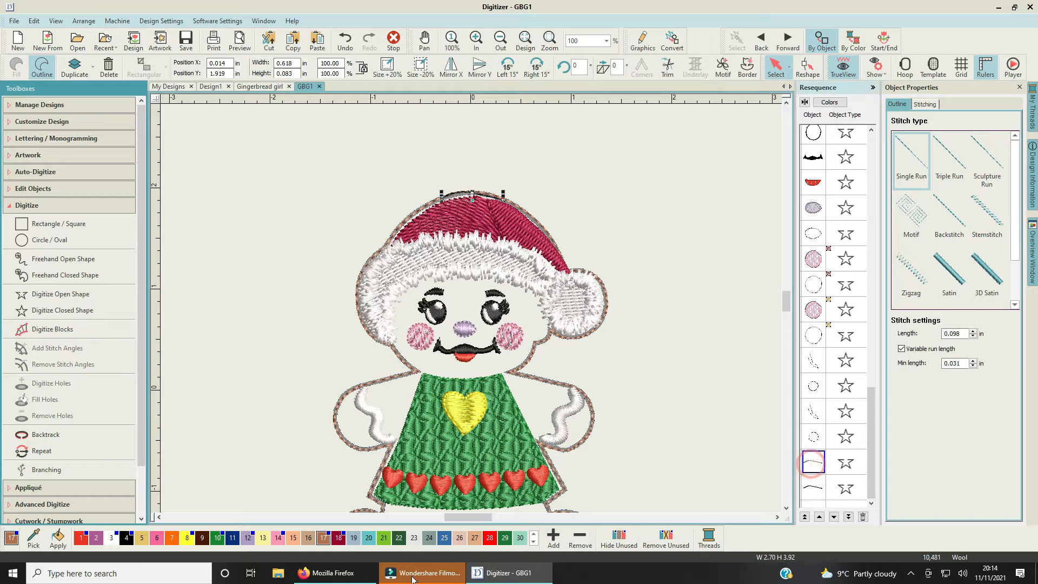
left_click(81, 537)
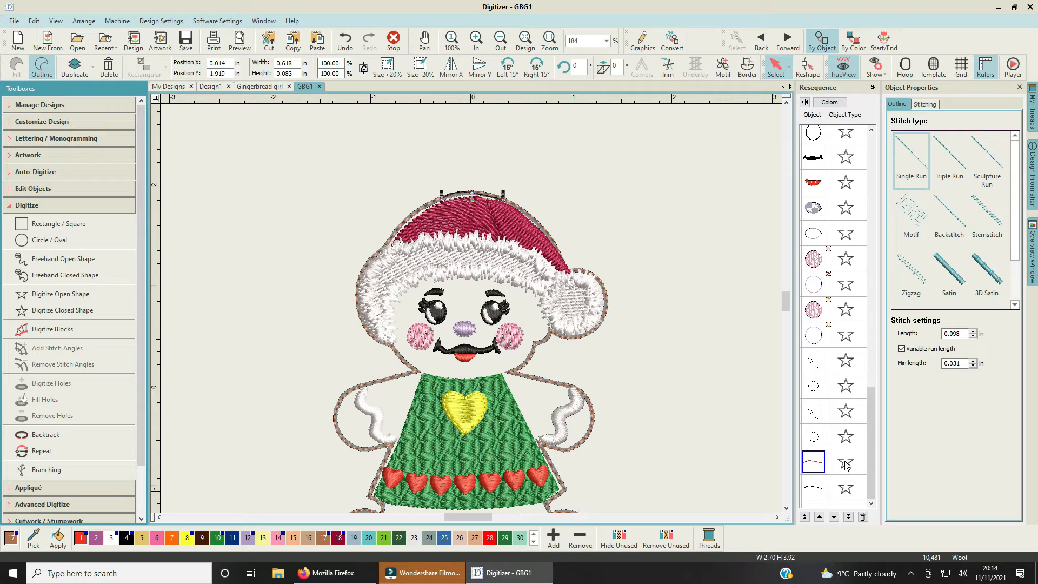
left_click(816, 468)
left_click(816, 468)
left_click(821, 493, "ctrl")
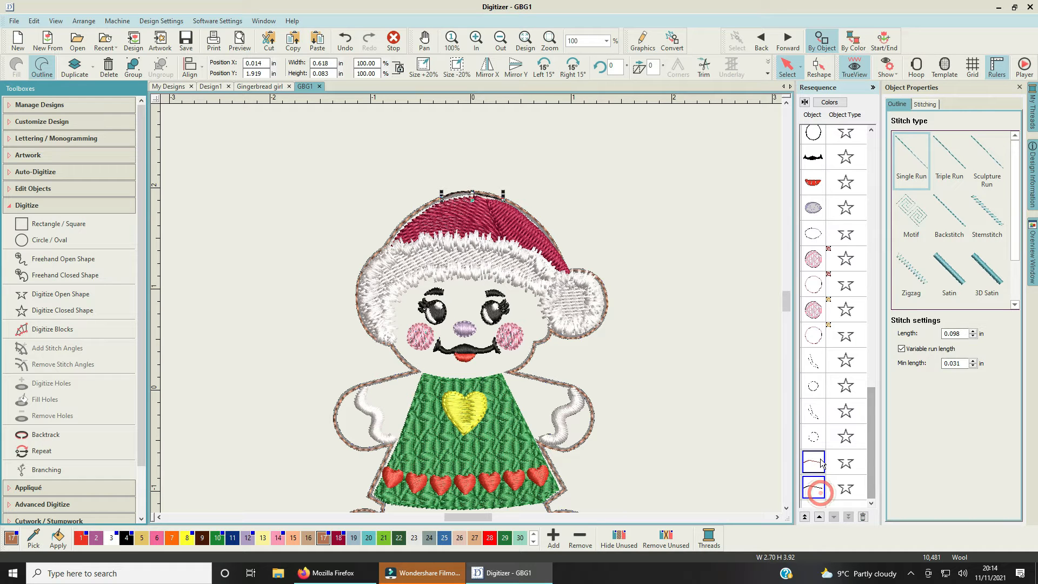
scroll(822, 462, "up", 1)
scroll(817, 132, "up", 5)
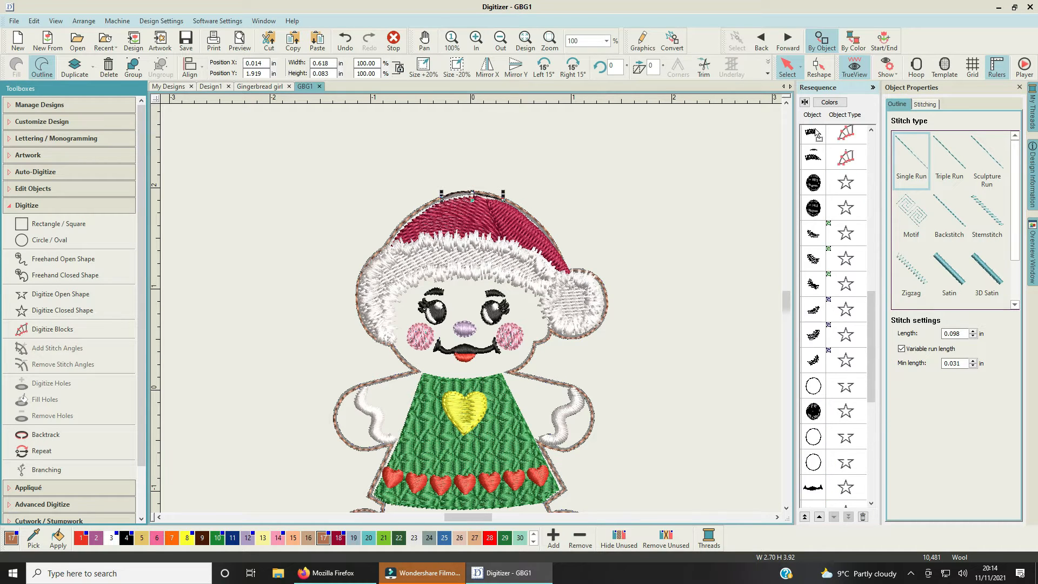
scroll(818, 134, "up", 8)
right_click(818, 134)
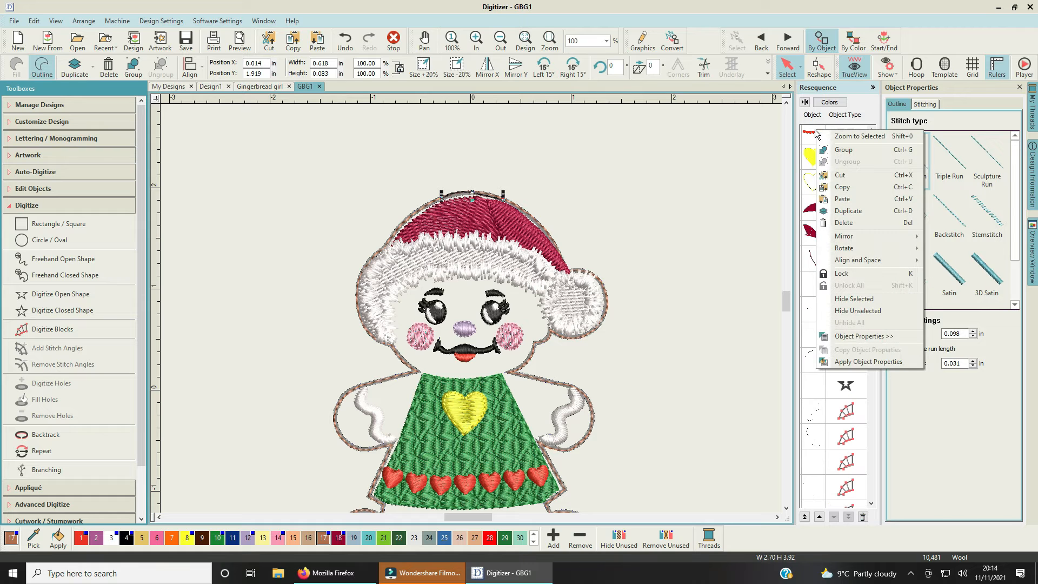
left_click(761, 157)
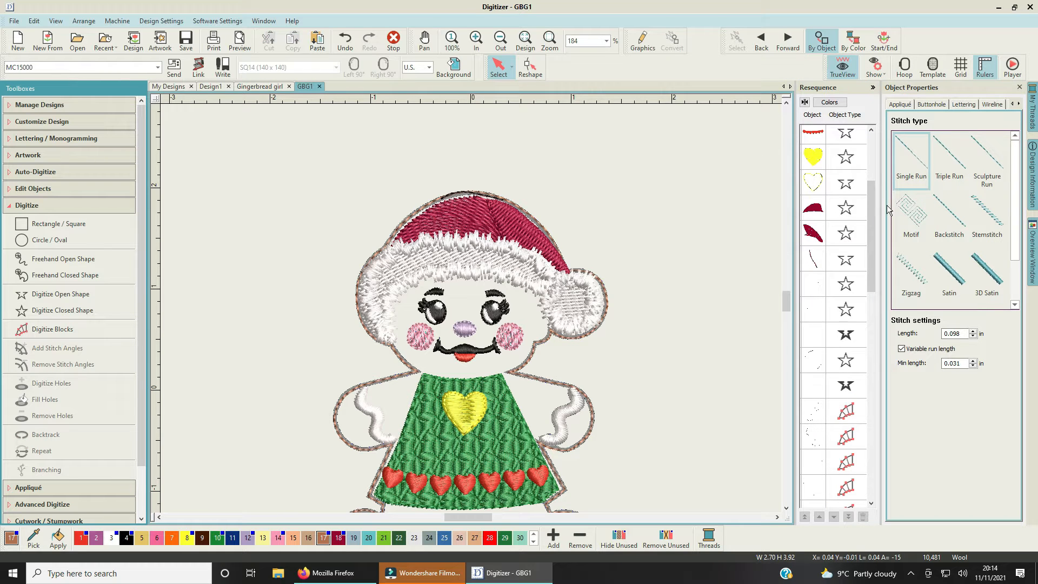
Step: Move both hat-top lines up the stitching sequence, placing them directly after the gingerbread outline and before the green dress
mouse_move(871, 221)
left_mouse_down()
mouse_move(877, 278)
mouse_move(844, 432)
mouse_move(816, 476)
left_mouse_up()
left_click(817, 474)
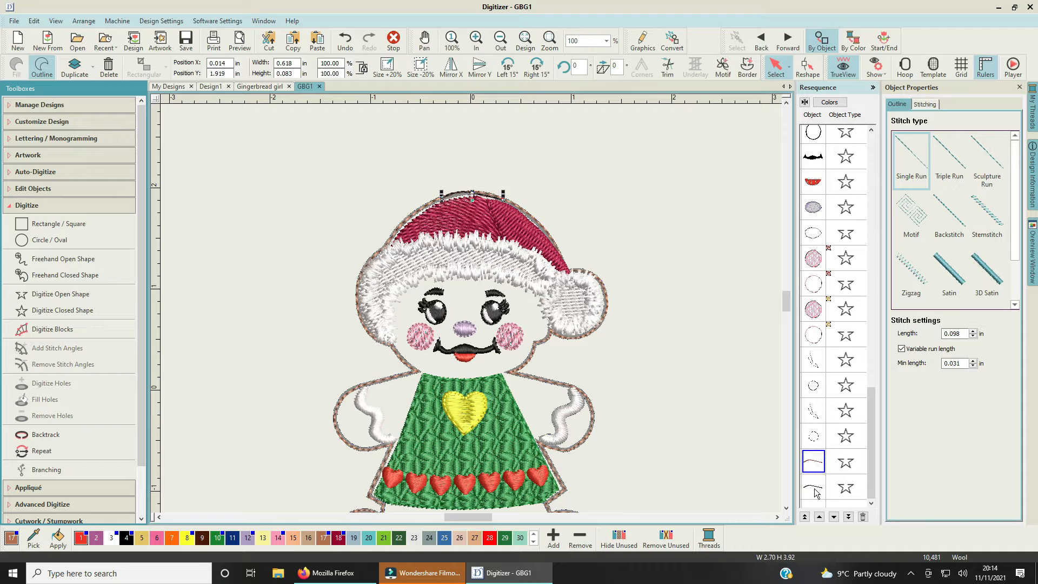
left_click(816, 490, "ctrl")
scroll(811, 148, "up", 5)
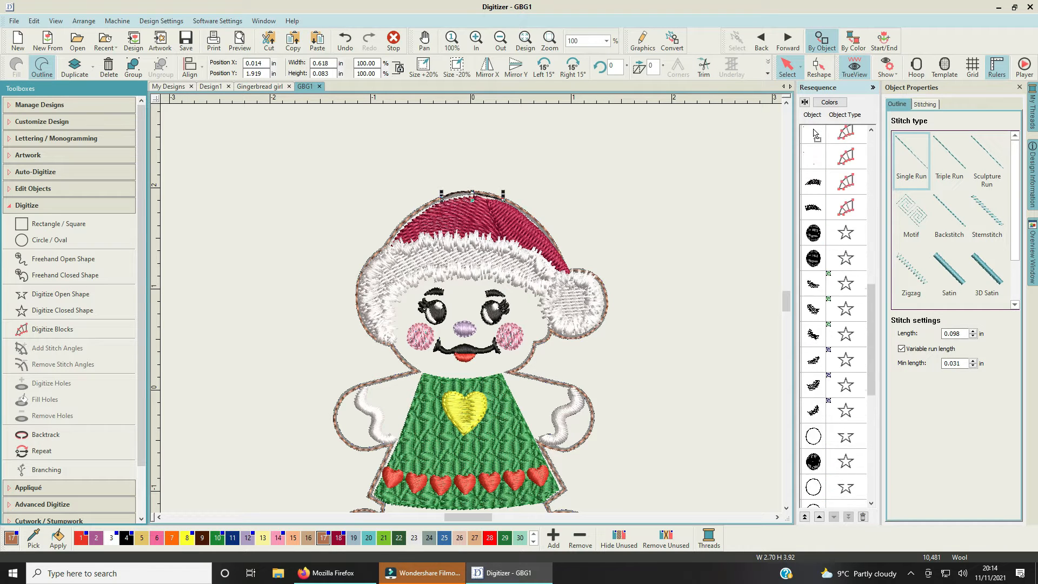
scroll(815, 133, "up", 10)
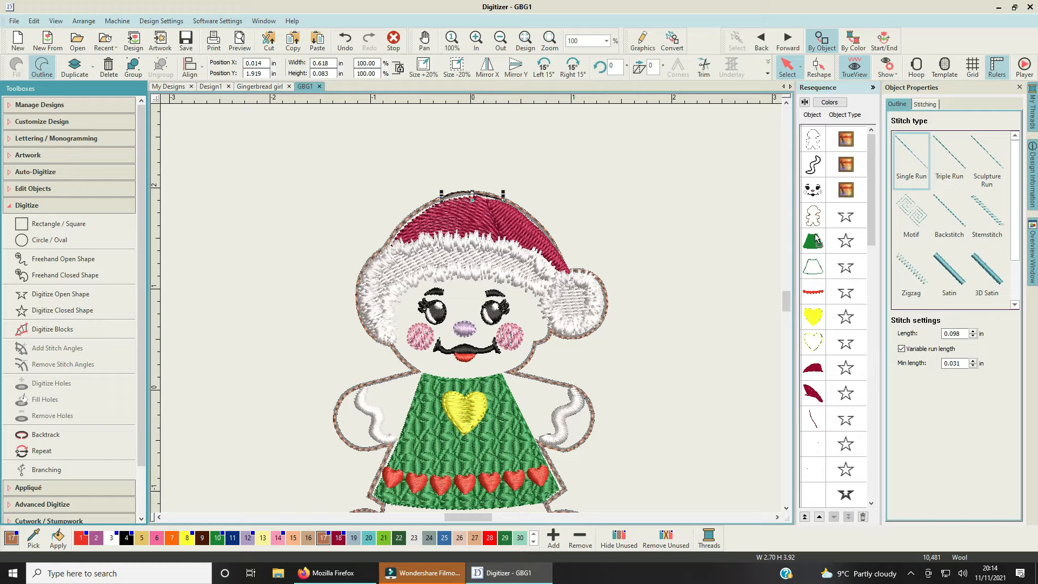
left_click_drag(816, 239, 813, 243)
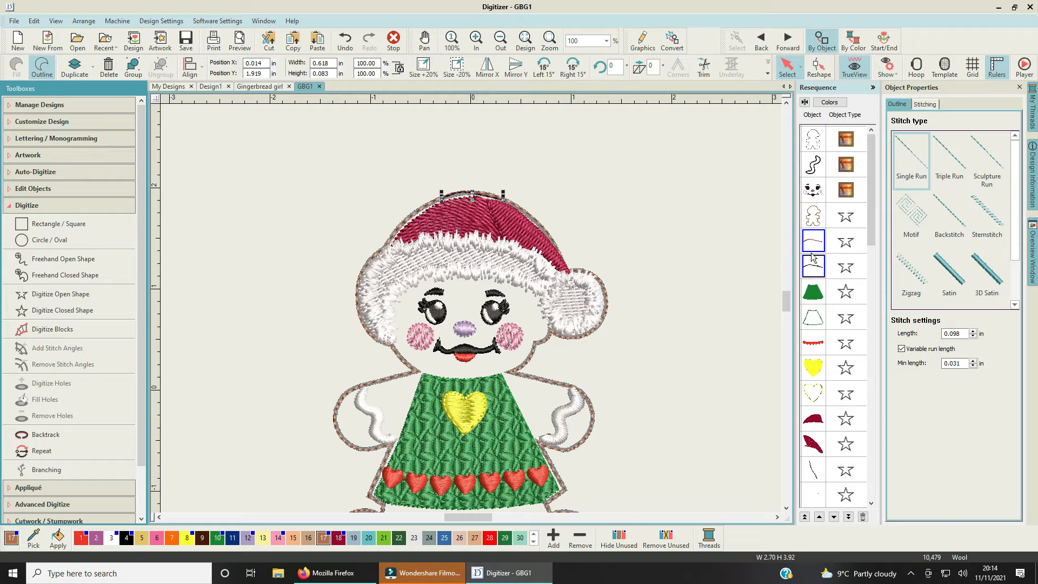
left_click(671, 230)
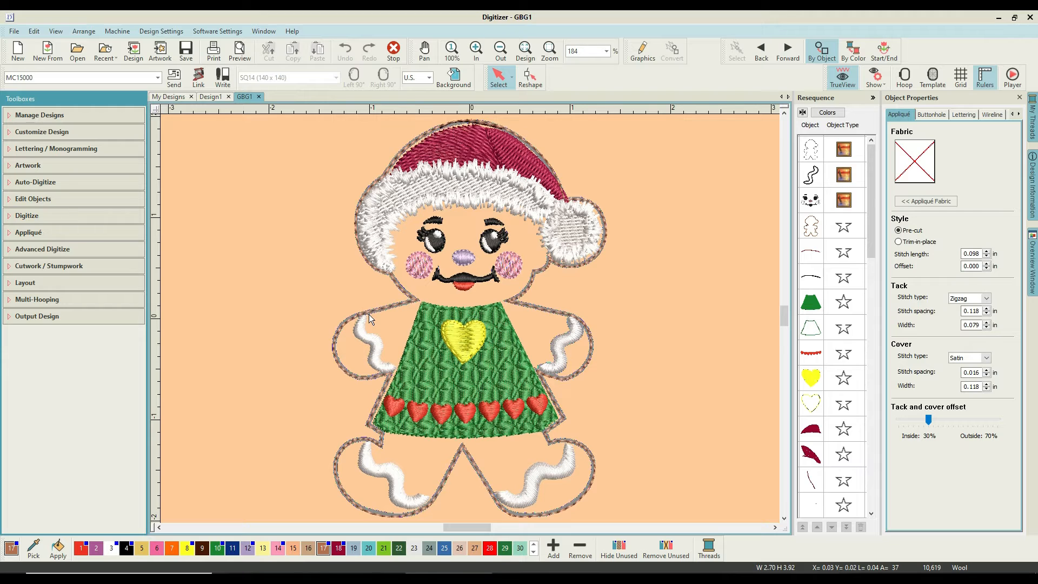
Step: Duplicate the single-run gingerbread outline
left_click(811, 229)
right_click(811, 229)
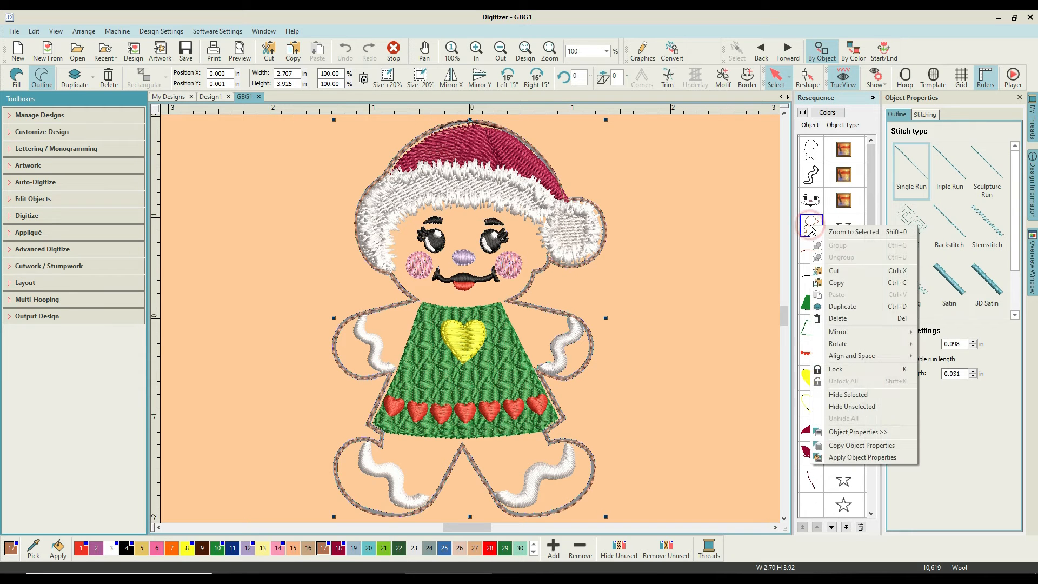
left_click(841, 307)
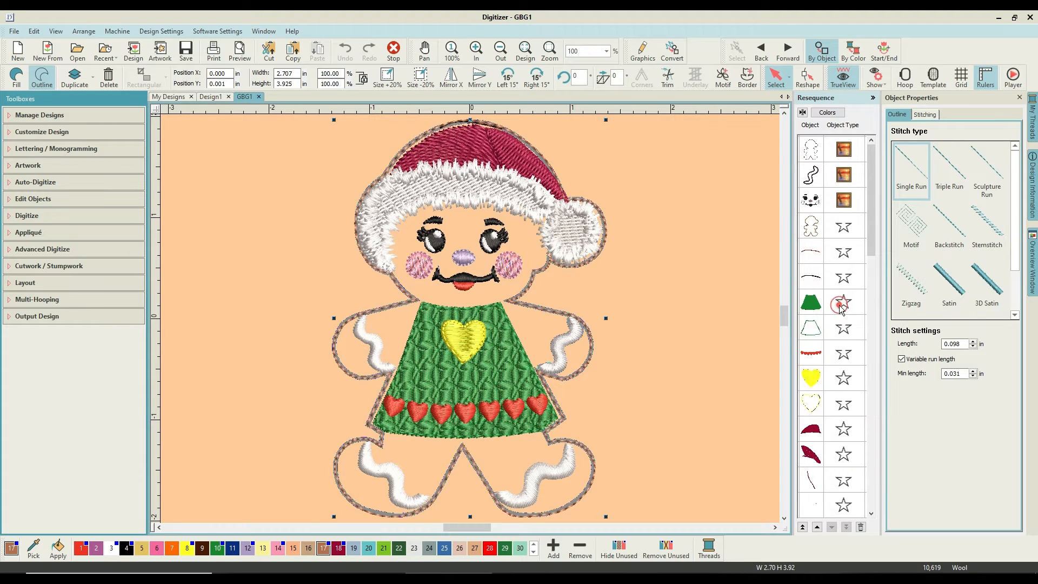
Step: Move the duplicated outline to the start of the stitching sequence and assign it thread color 11
left_click_drag(872, 185, 872, 470)
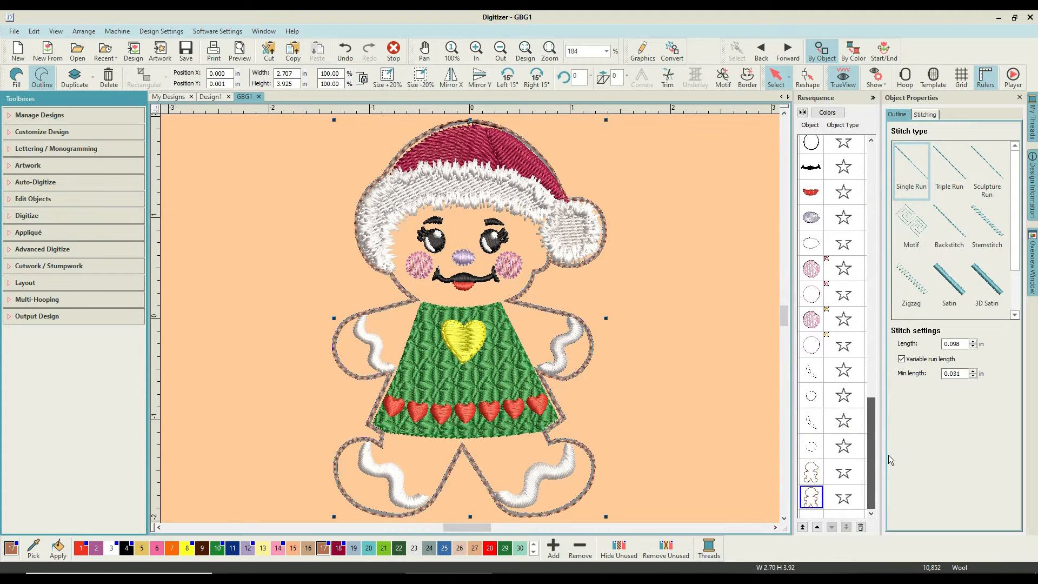
left_click(802, 528)
left_click_drag(872, 205, 874, 181)
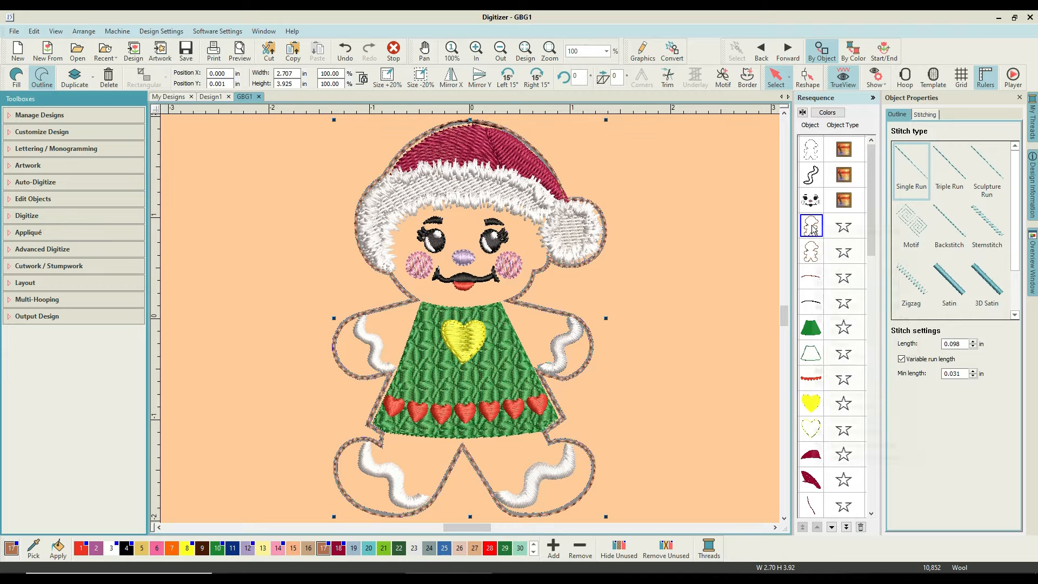
right_click(814, 230)
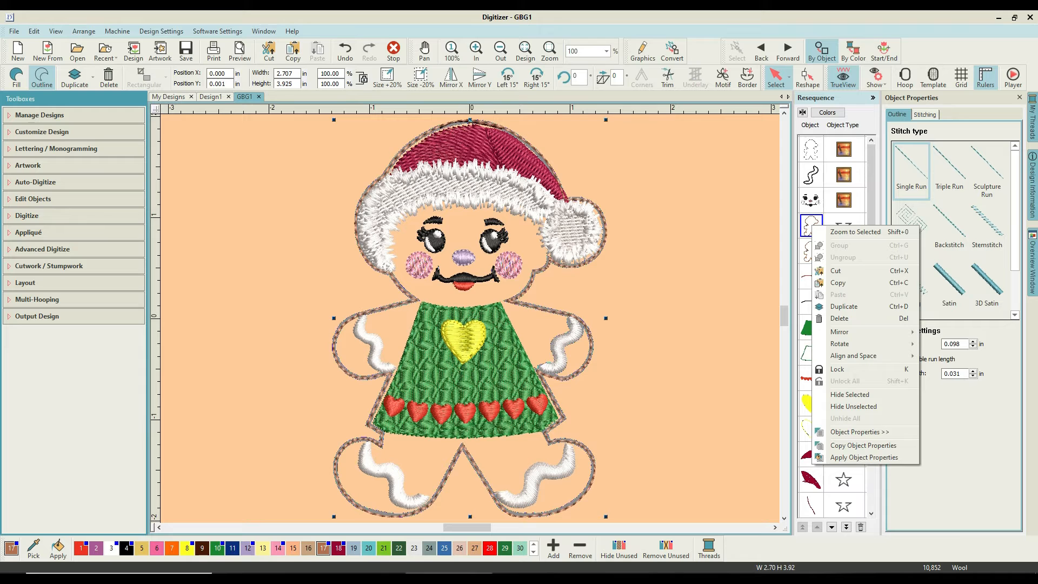
left_click(233, 549)
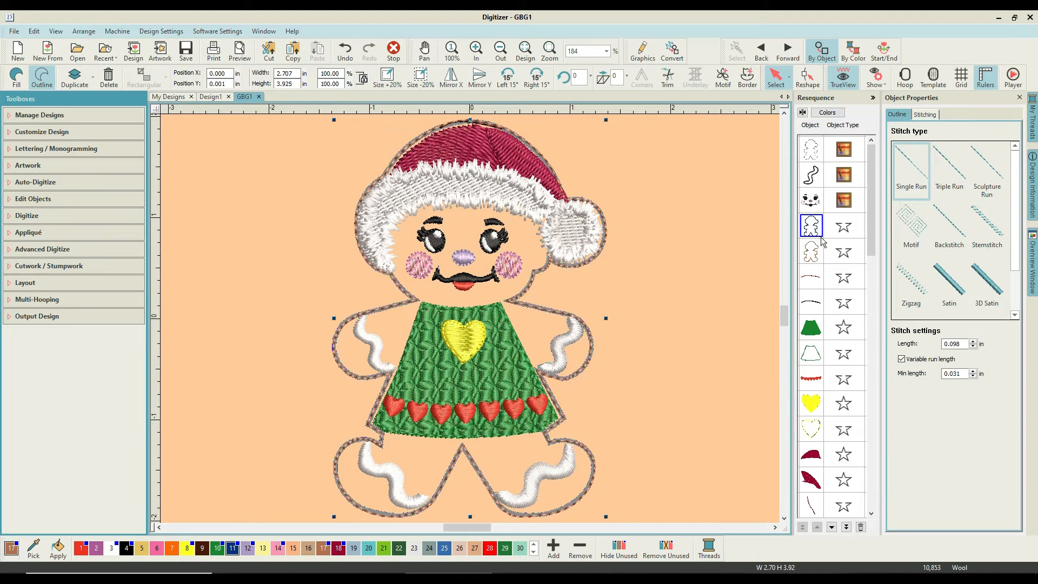
Step: Move the two hat-top lines in the stitching sequence to between the color 11 outline and the brown outline
left_click(818, 285)
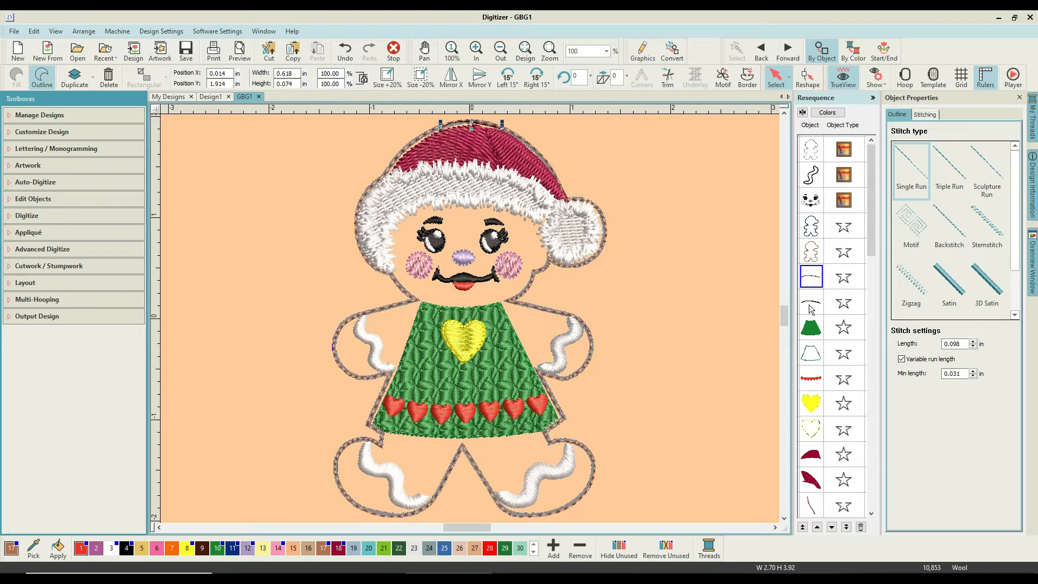
left_click(811, 303, "shift")
left_click_drag(811, 273, 813, 244)
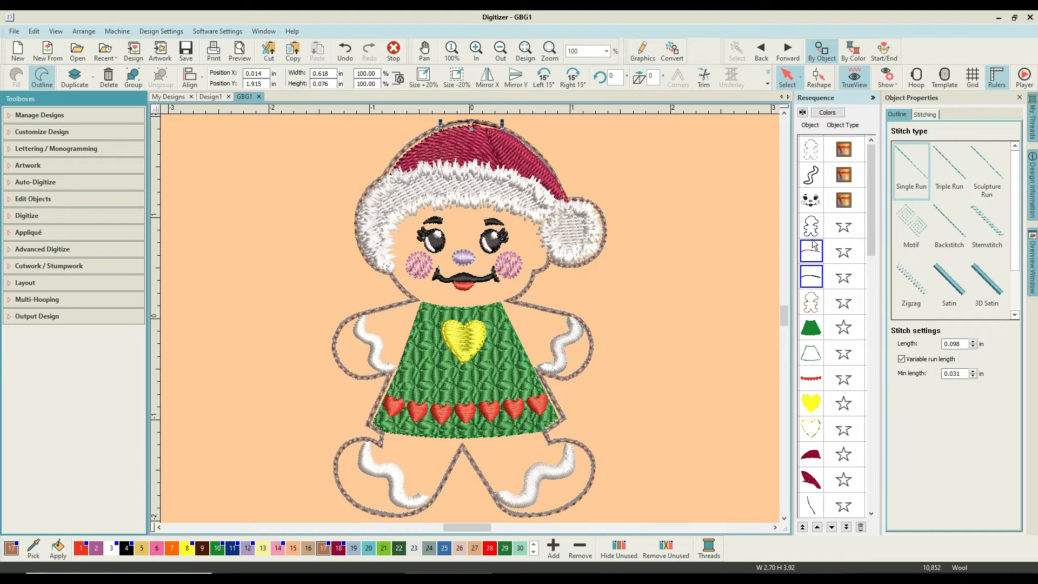
left_click(731, 257)
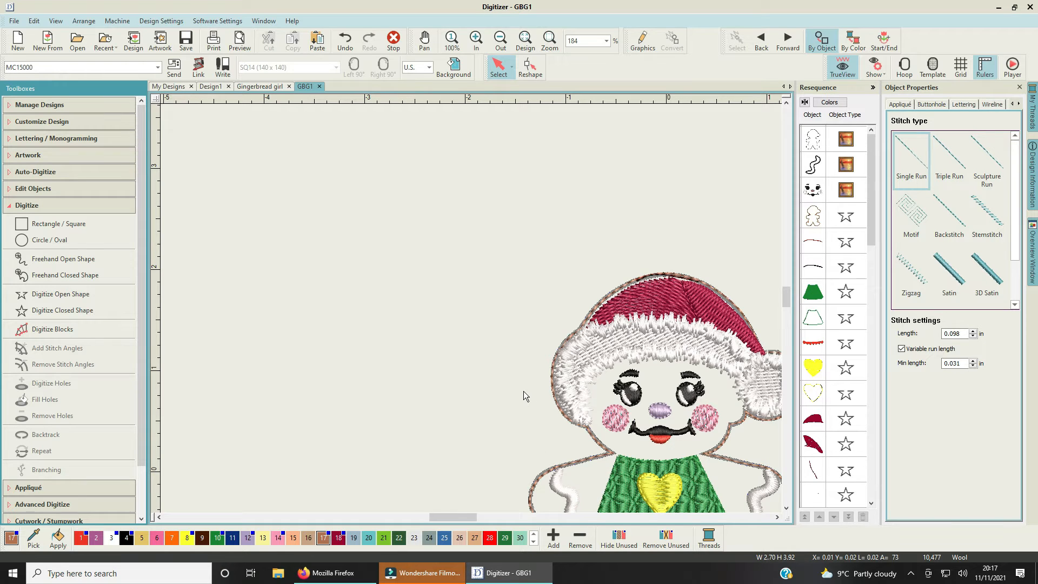
Step: Duplicate the gingerbread body outline, keeping the copy at the end of the stitching sequence
key("0")
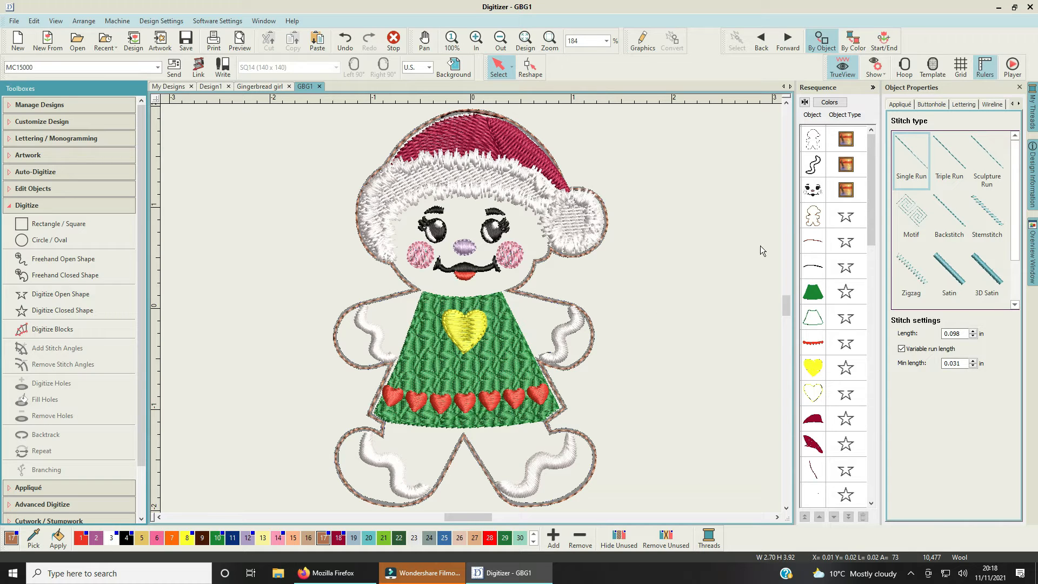
left_click(815, 218)
right_click(816, 218)
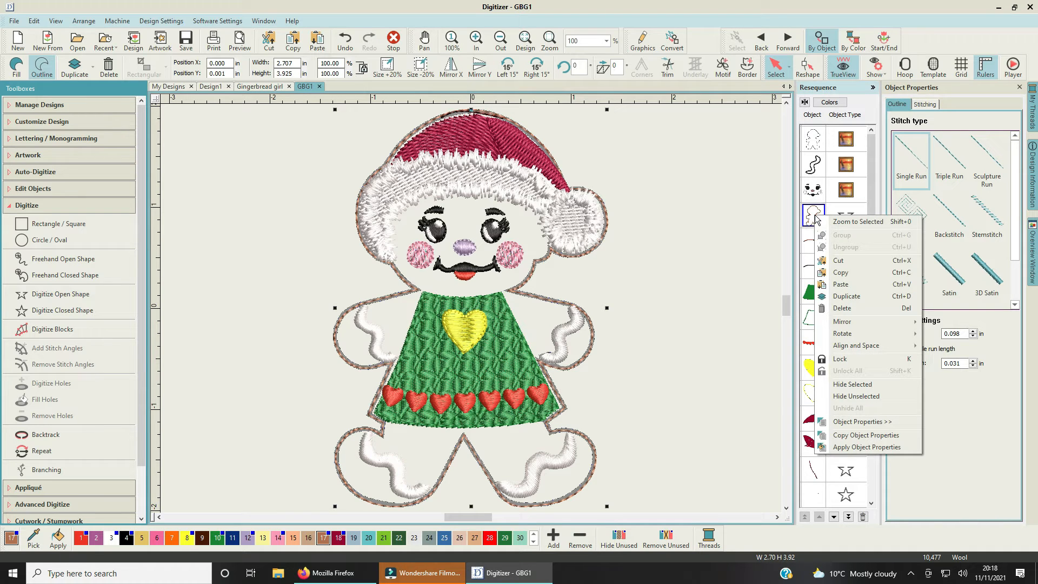
left_click(844, 296)
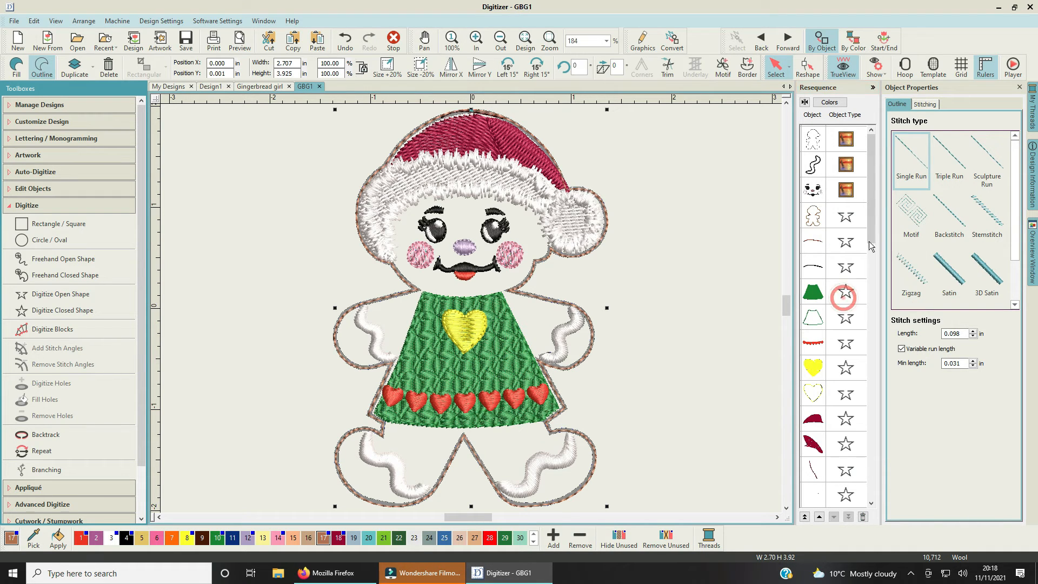
left_click_drag(871, 196, 911, 495)
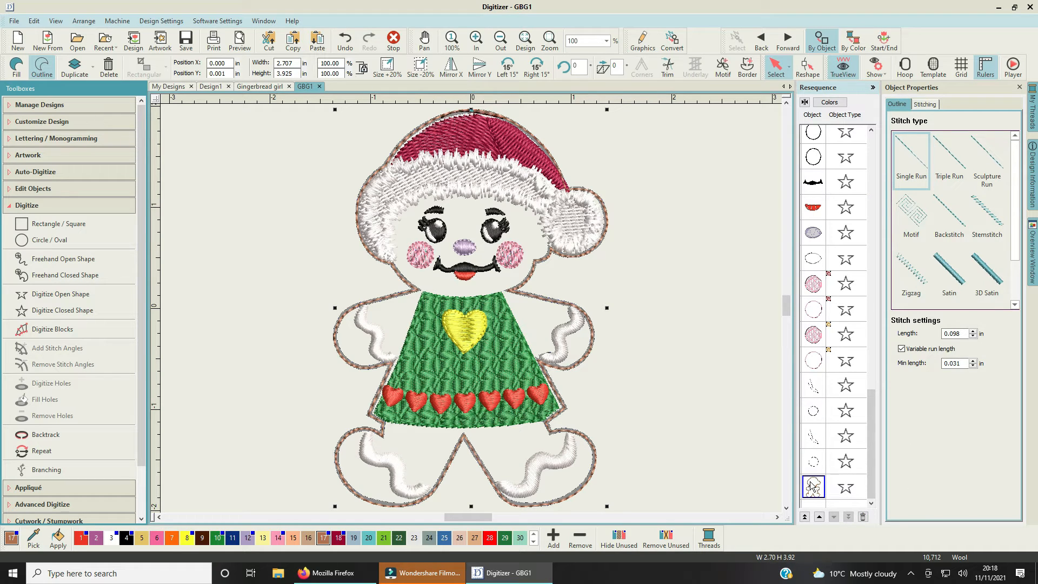
left_click(702, 370)
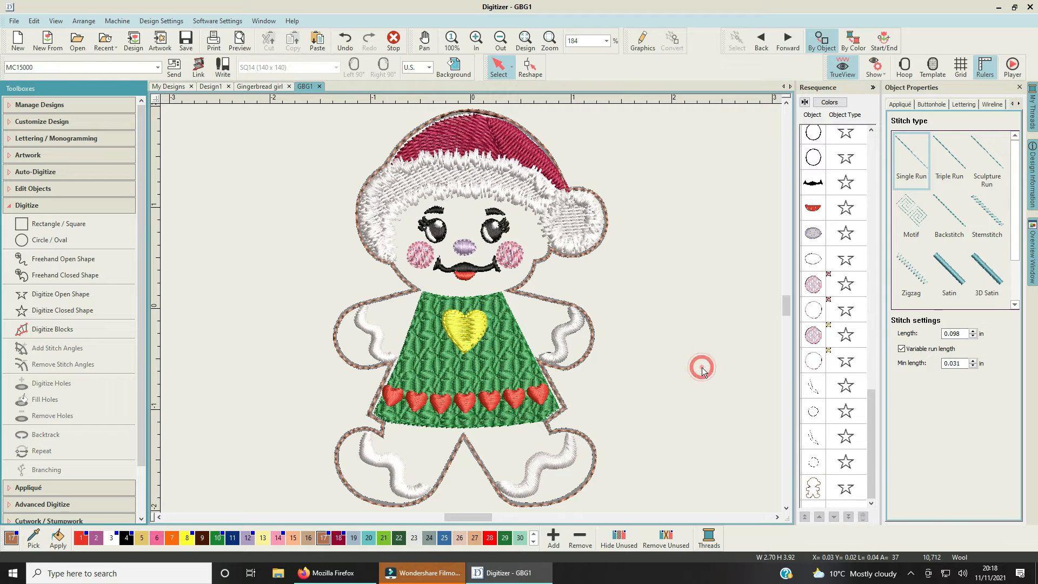
left_click(702, 370)
left_click(813, 470)
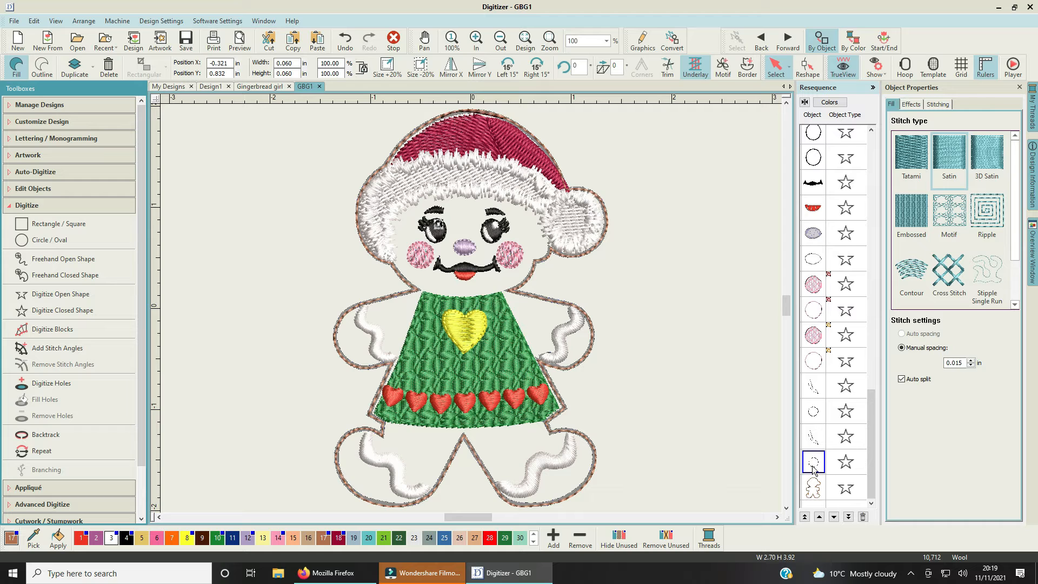
Step: Select the gingerbread outline at the end of the stitching sequence
left_click(812, 490)
left_click(811, 489)
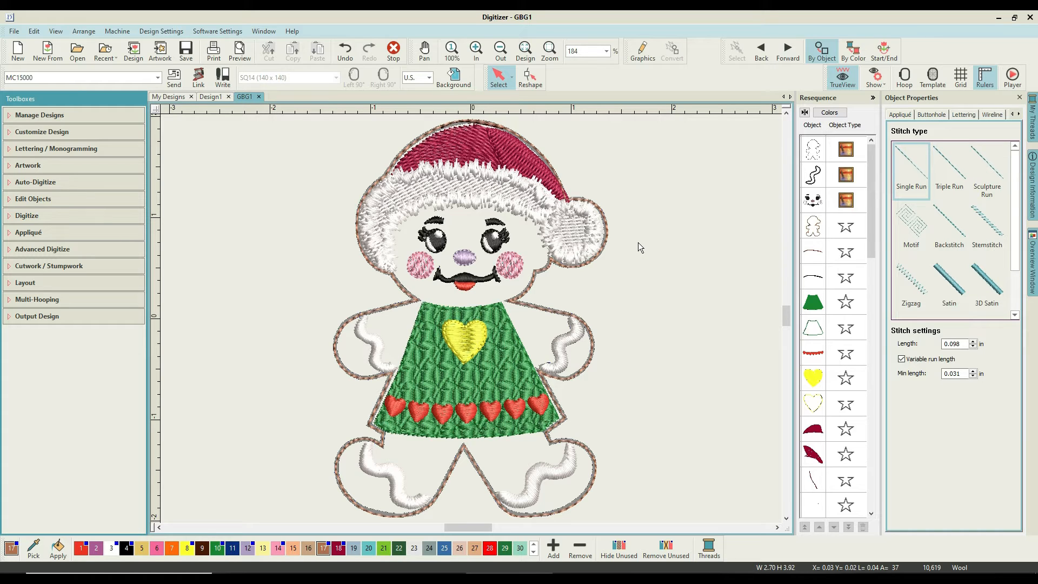
Step: Hide the three artwork objects at the start of the stitching sequence: the body outline, the squiggle and the face
left_click(813, 154)
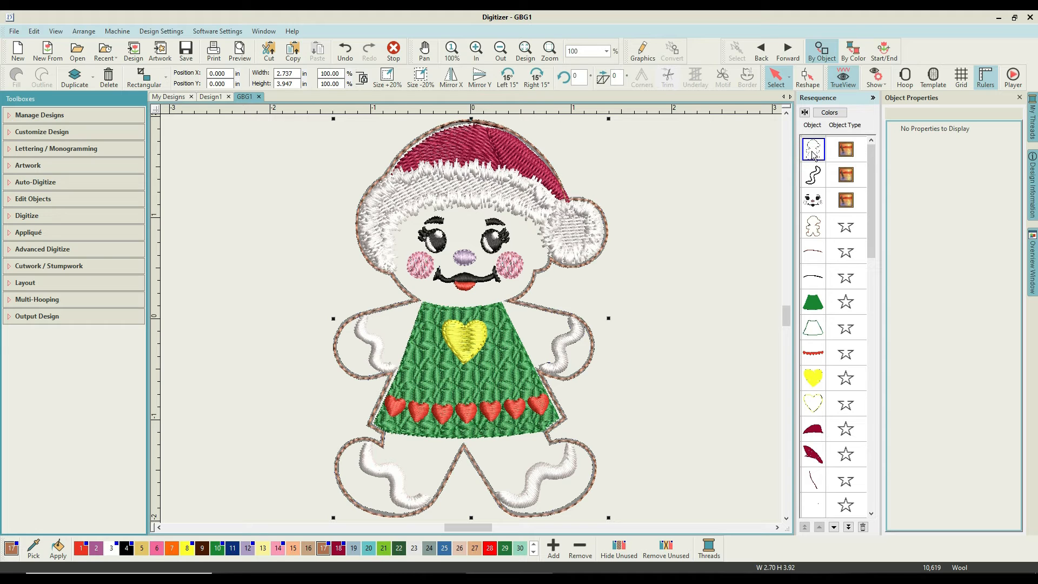
left_click(813, 176, "ctrl")
left_click(814, 200, "ctrl")
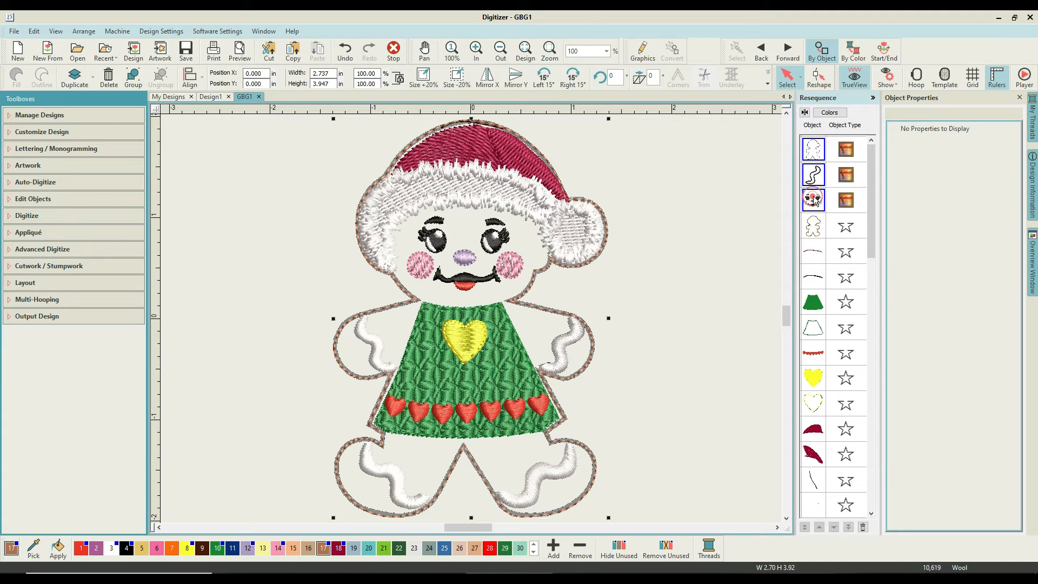
right_click(823, 157)
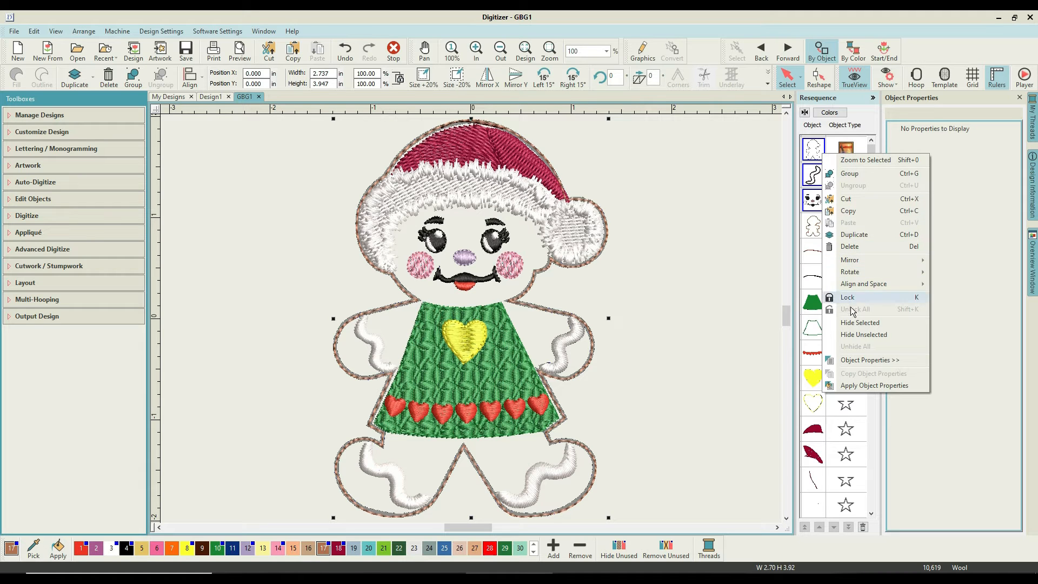
left_click(849, 324)
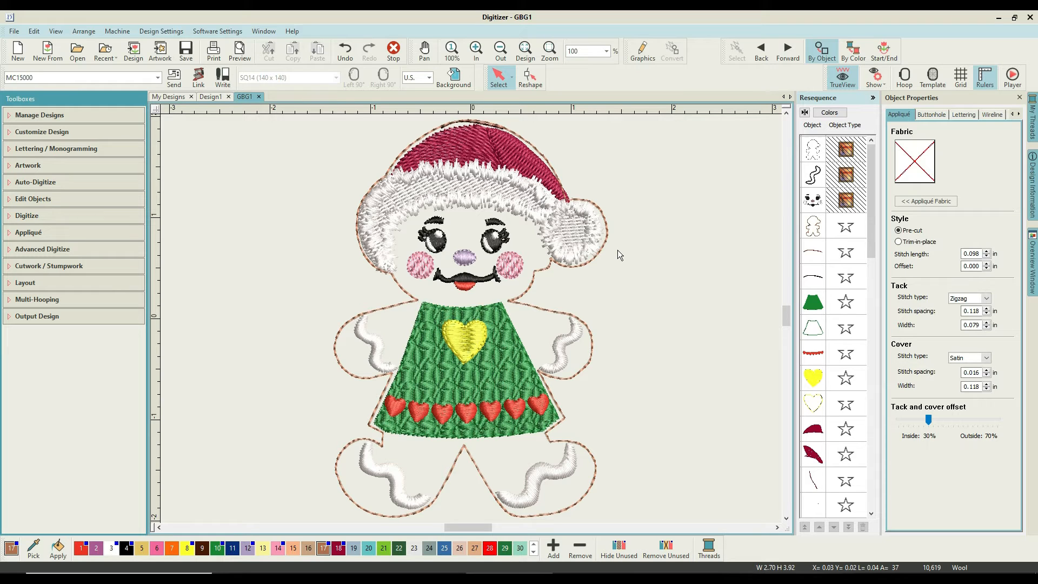
right_click(659, 246)
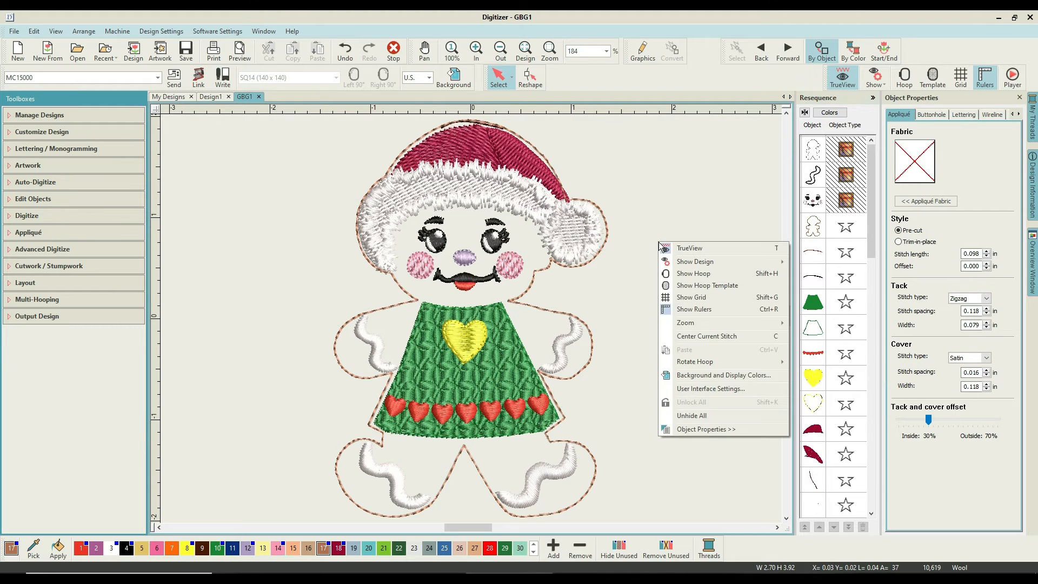
right_click(622, 255)
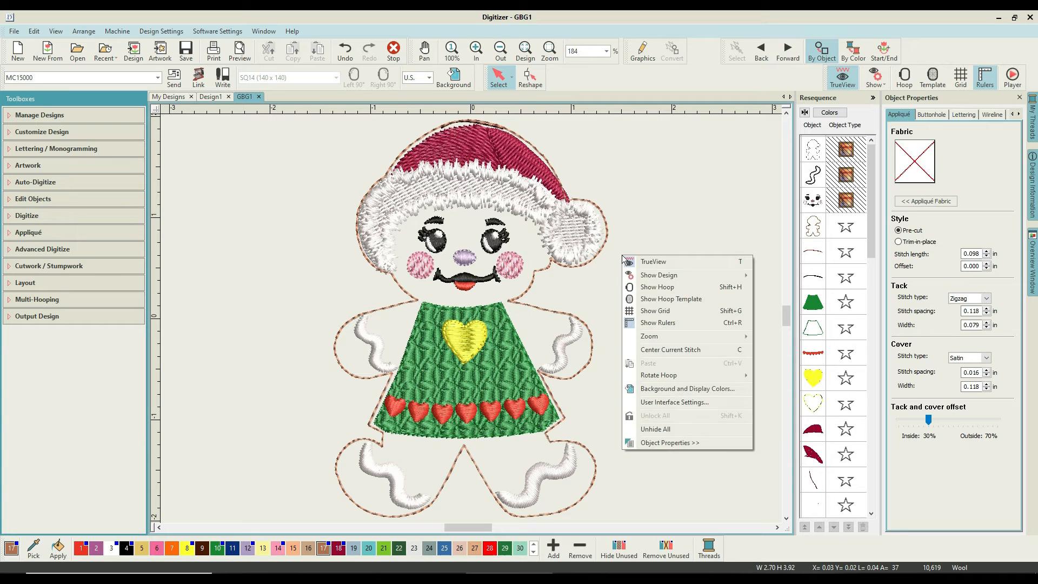
left_click(660, 206)
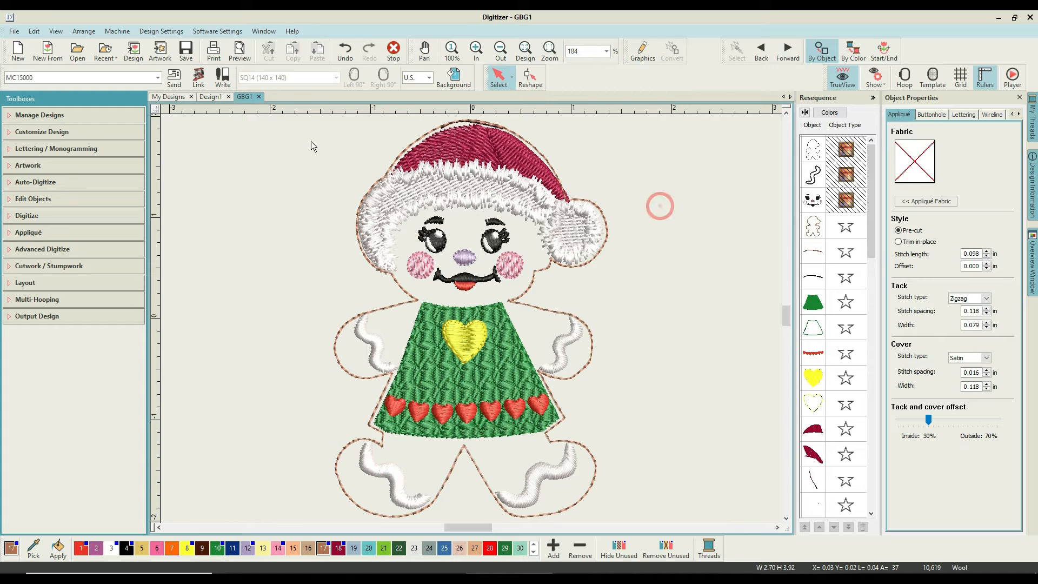
Step: Set the design's solid background color to light peach and save the design
left_click(159, 33)
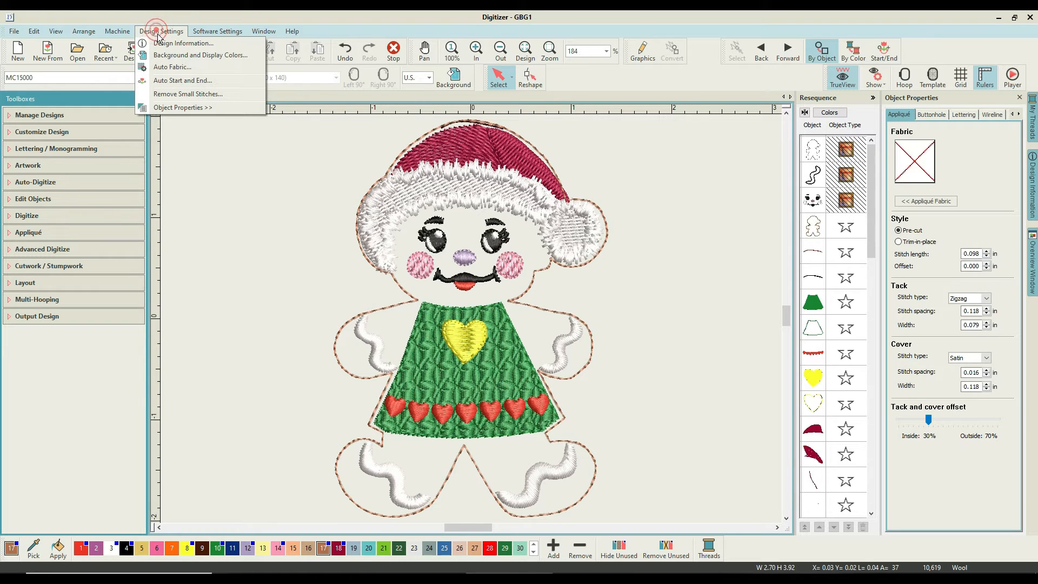
left_click(162, 55)
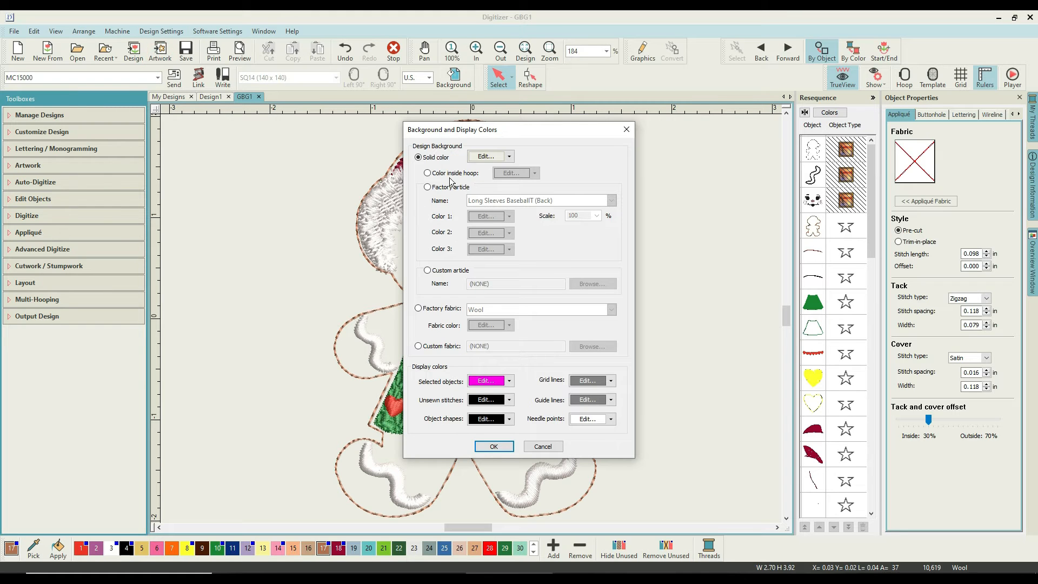
left_click(511, 156)
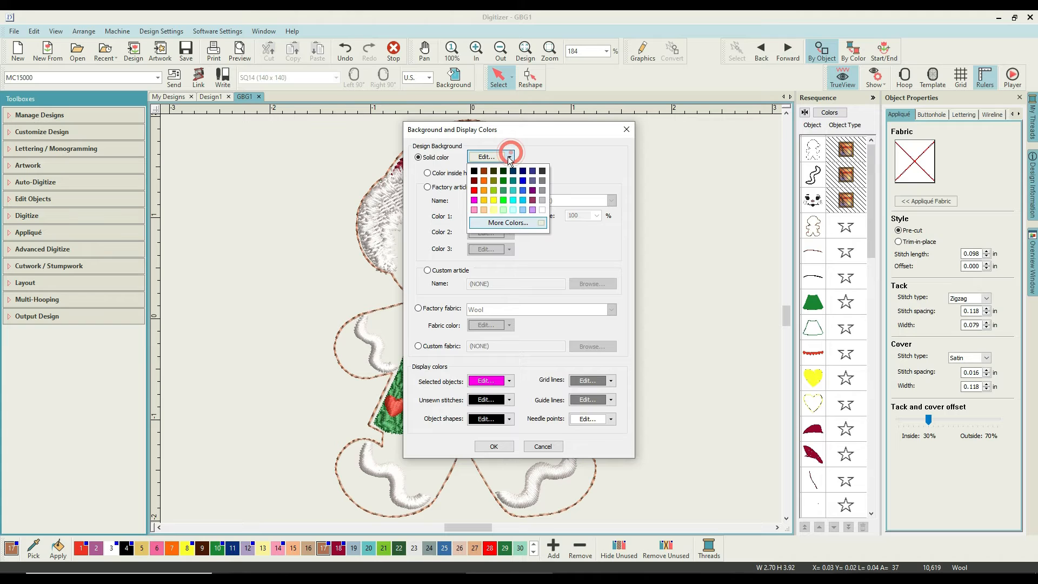
left_click(485, 210)
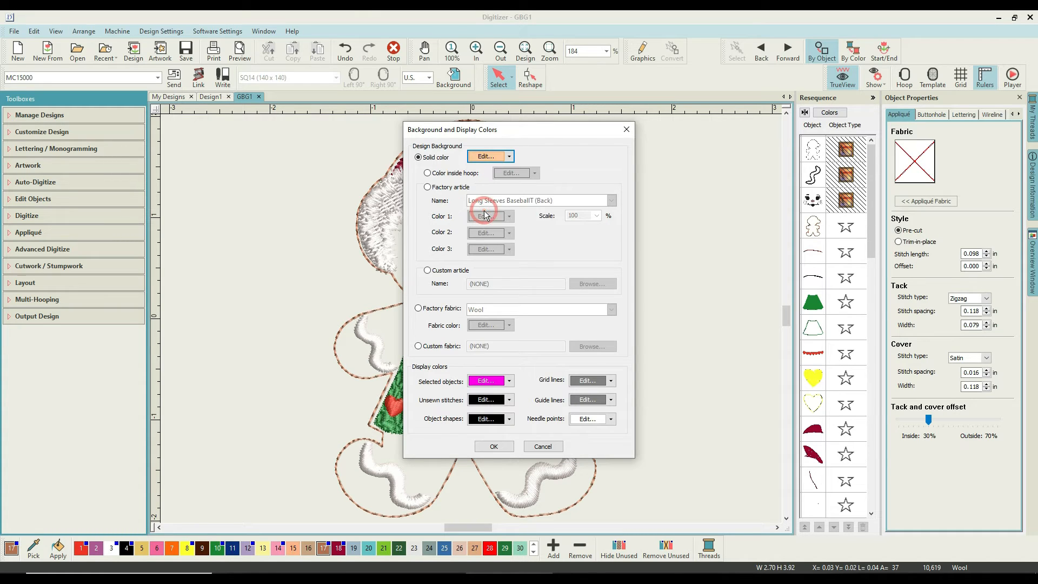
left_click(494, 446)
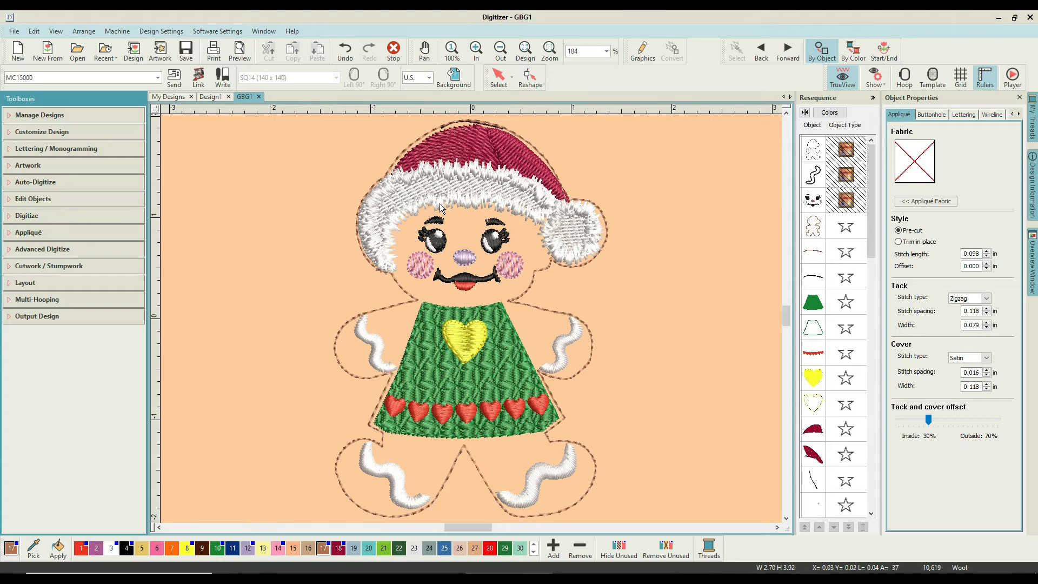
left_click(189, 51)
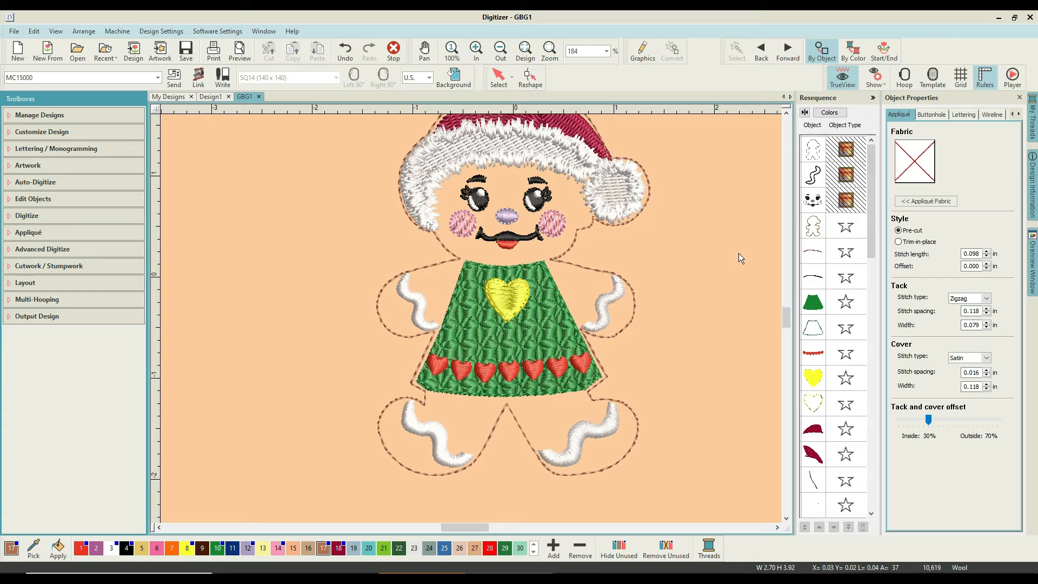
Step: Copy the first stitched gingerbread outline and paste it into a new blank design
mouse_move(788, 313)
left_mouse_down()
mouse_move(786, 300)
mouse_move(785, 310)
left_mouse_up()
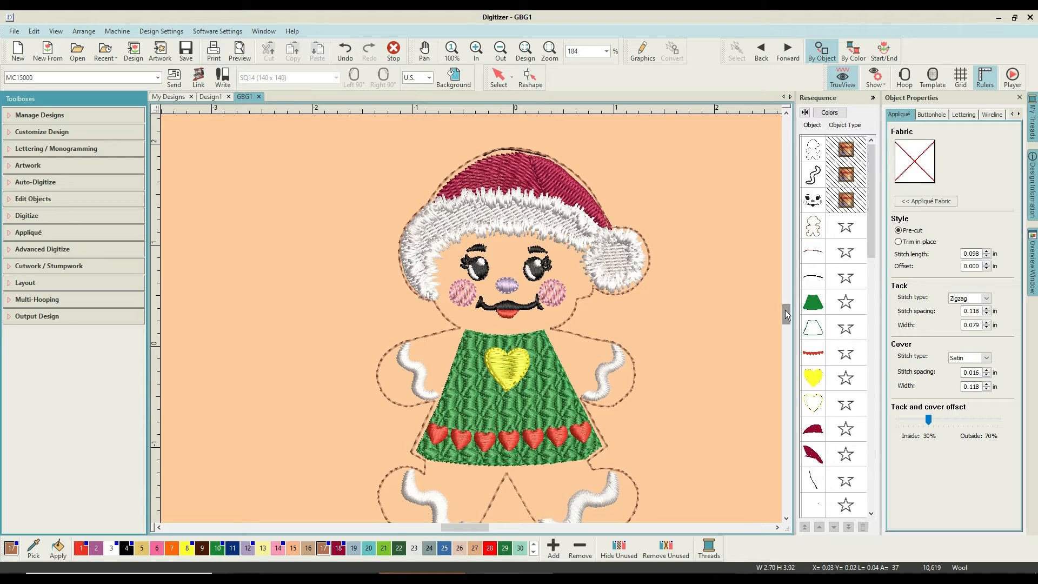
left_click(816, 228)
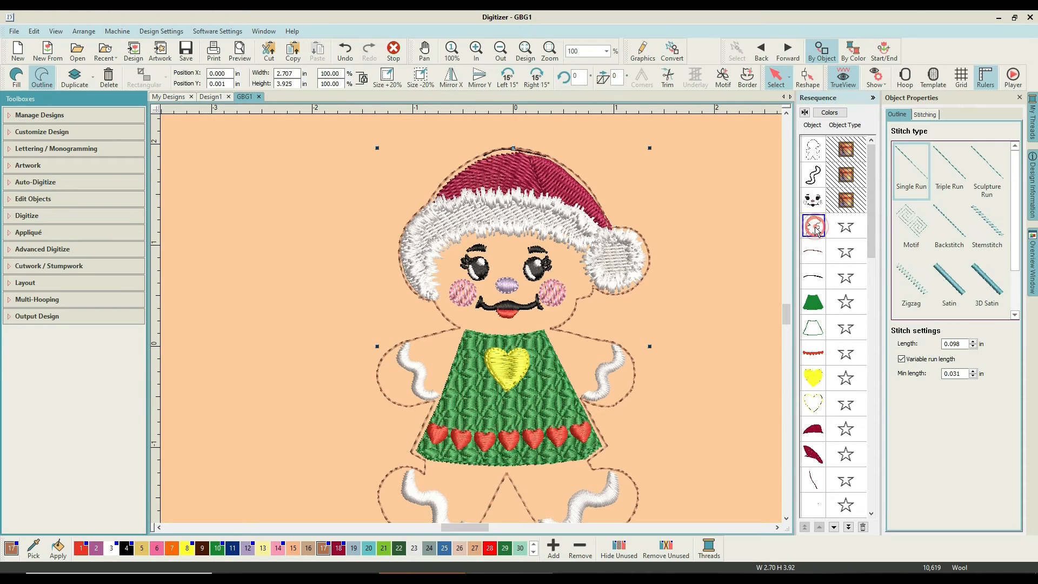
right_click(816, 230)
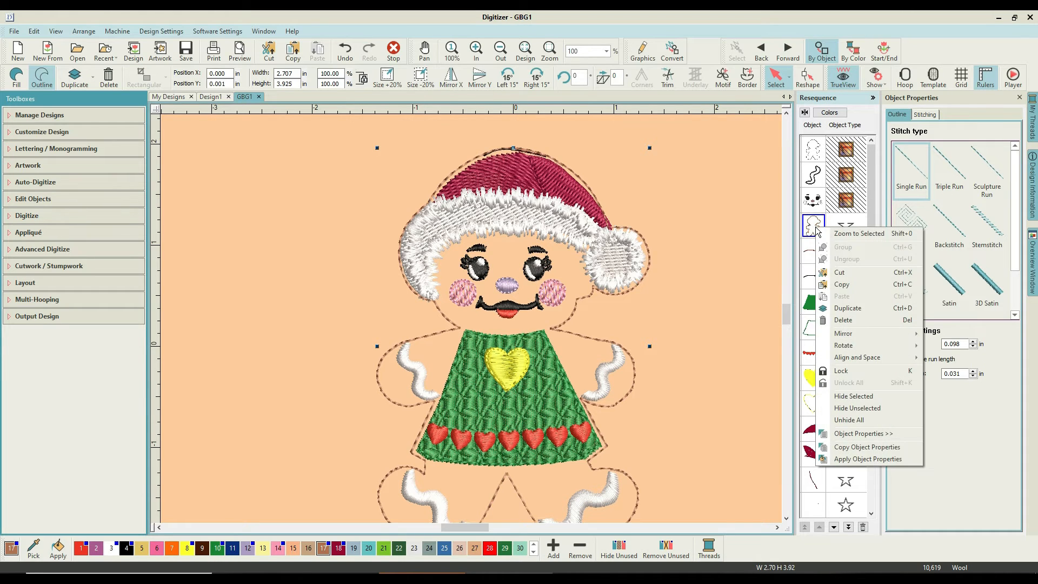
left_click(854, 285)
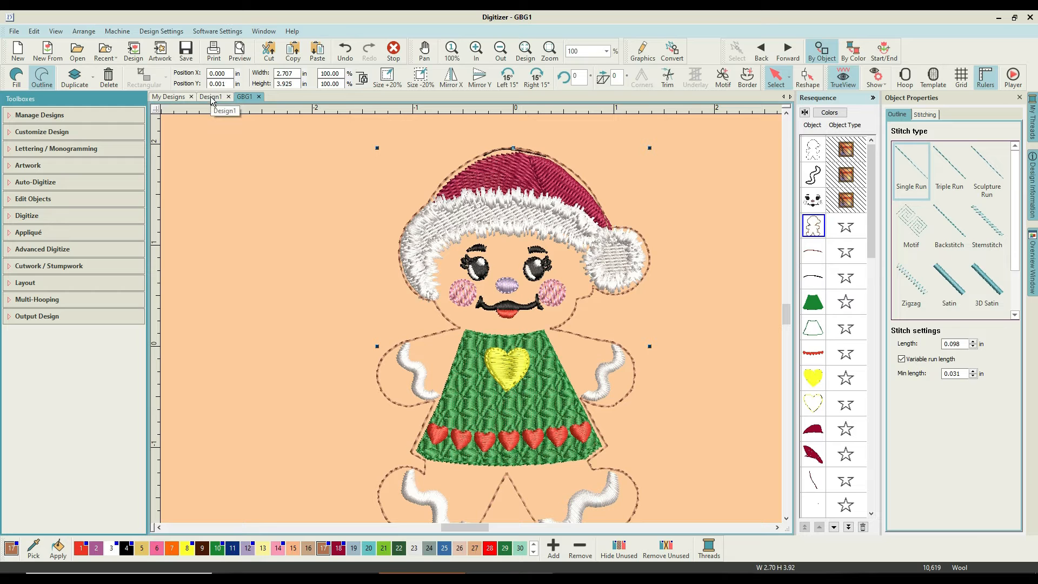
left_click(17, 52)
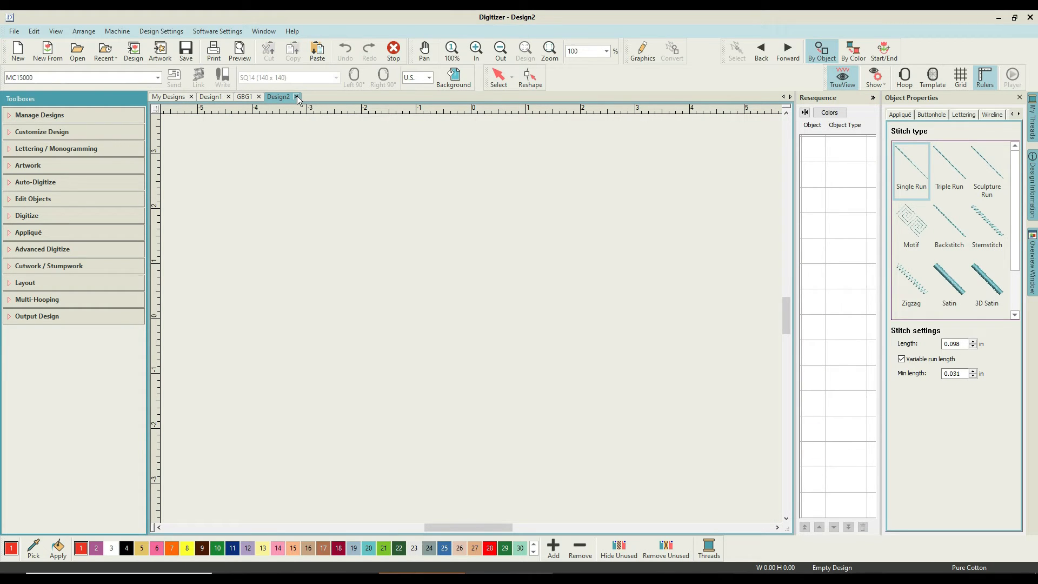
right_click(432, 238)
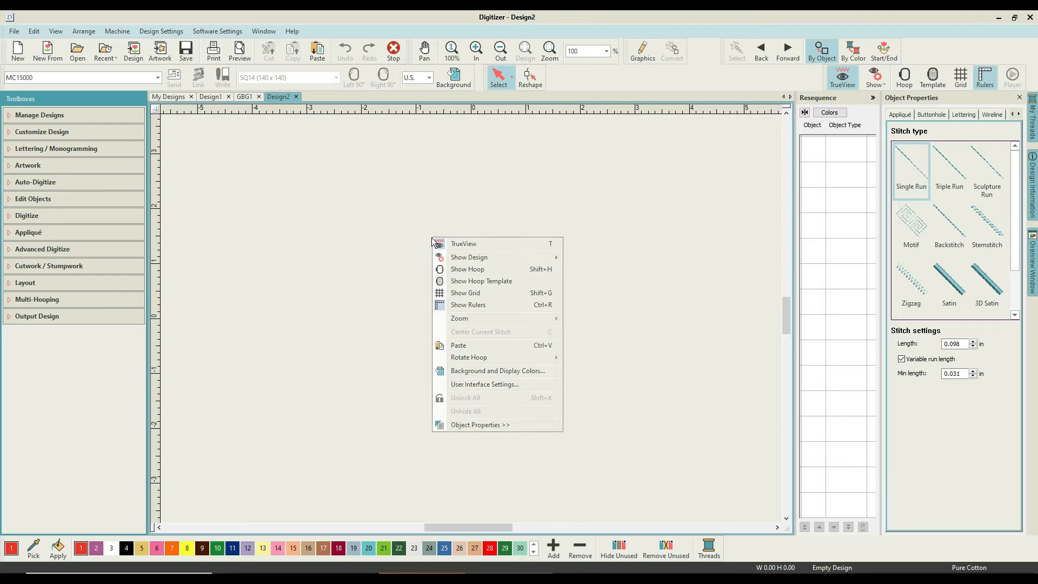
left_click(465, 346)
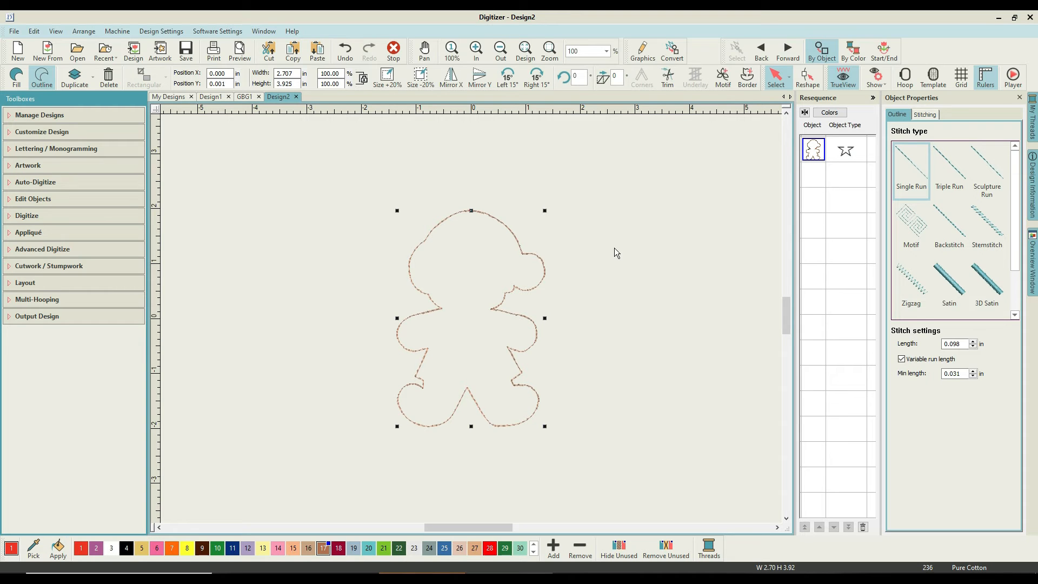
left_click(651, 220)
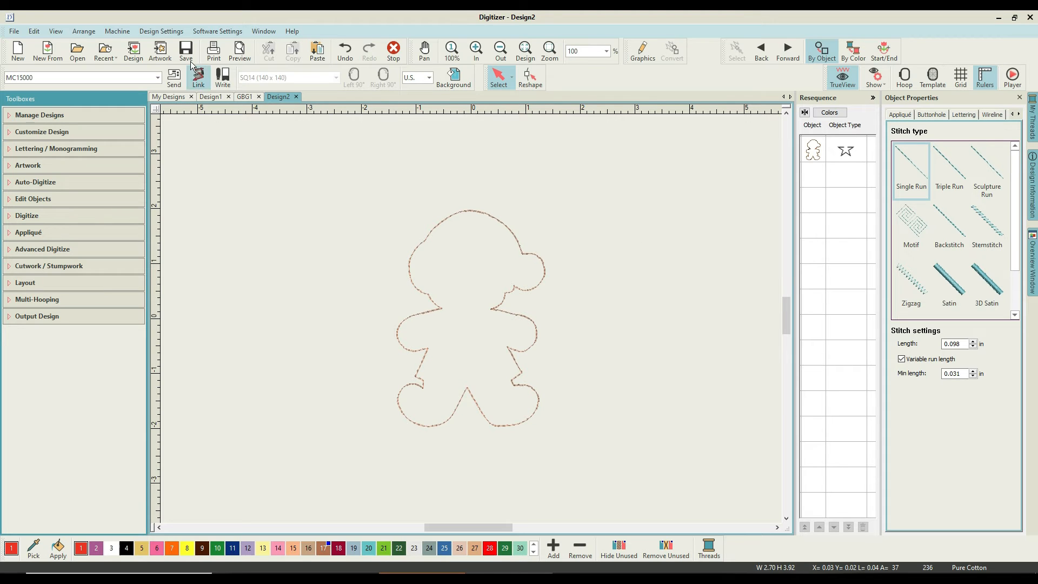
Step: Give the new outline-only design the same light peach solid background color
left_click(152, 31)
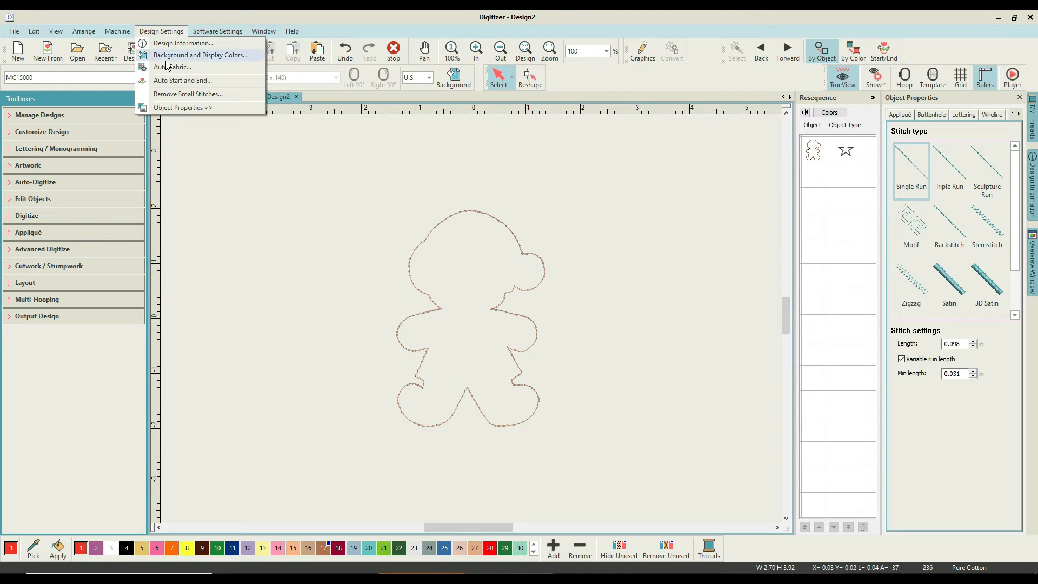
left_click(165, 56)
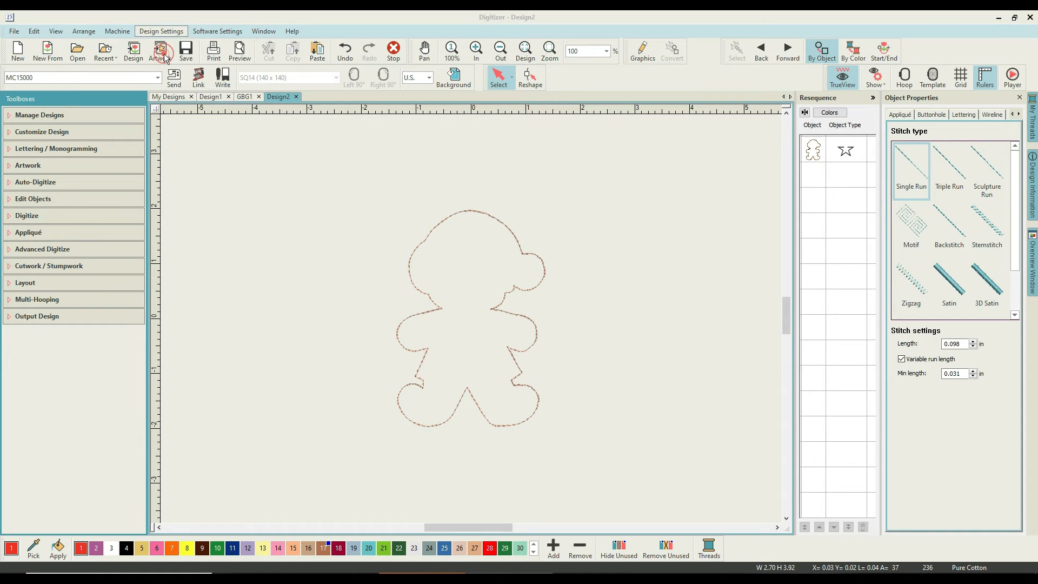
left_click(510, 157)
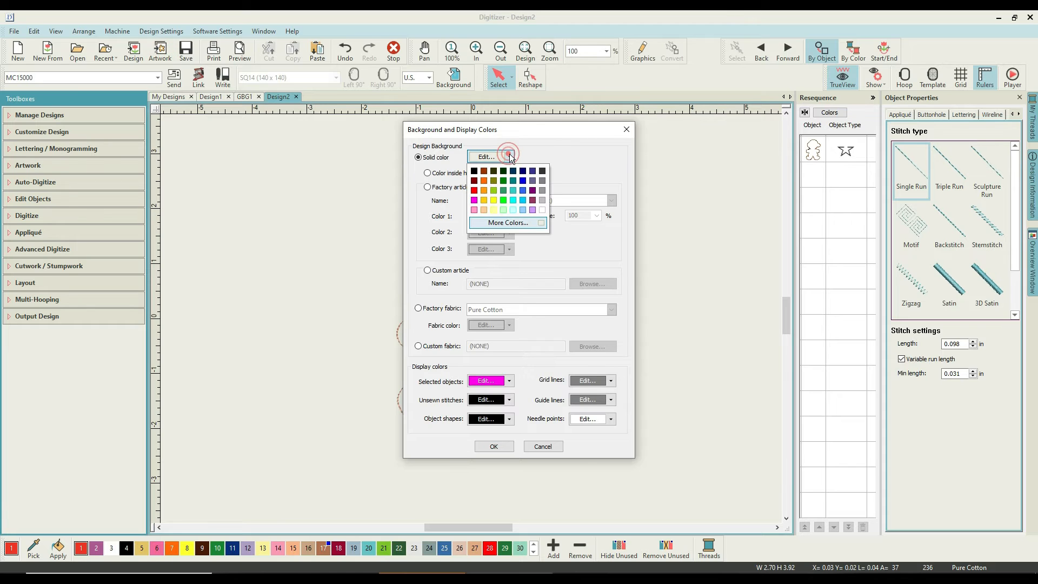
left_click(485, 210)
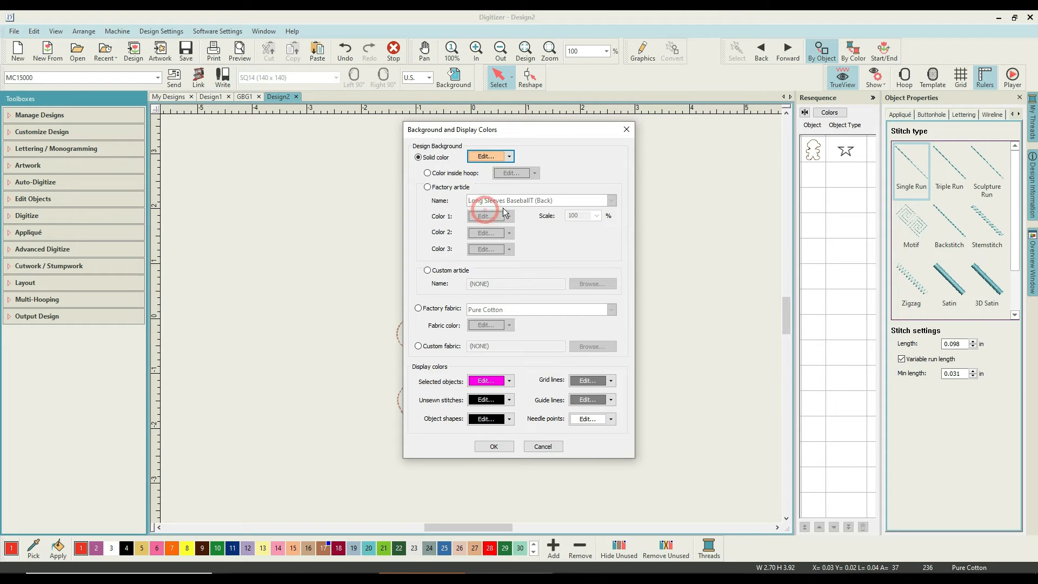
left_click(490, 448)
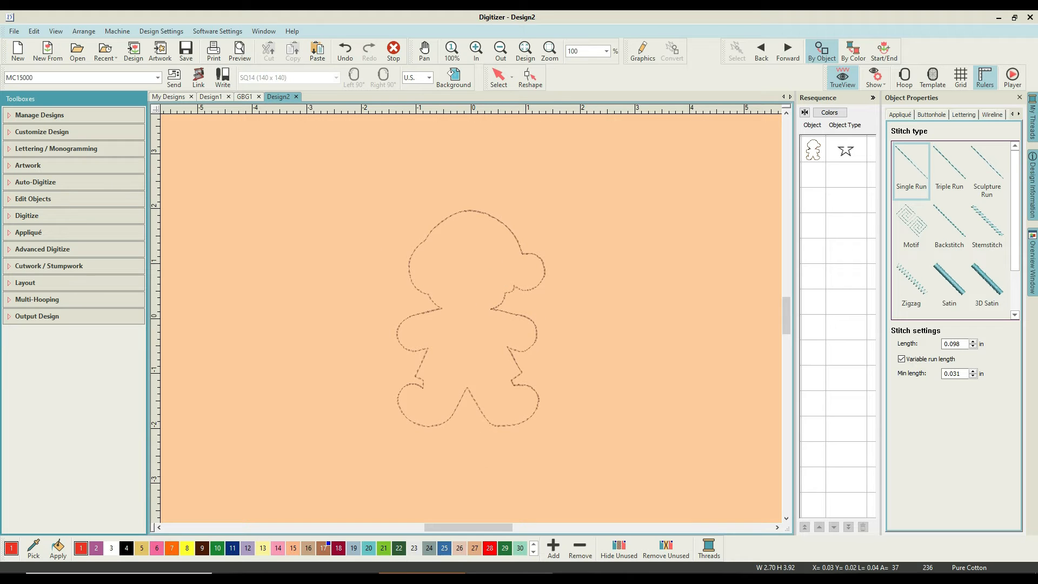
Step: Save the outline-only design as GBG1 Back in the Gingerbread folder and close the GBG1 design
left_click(16, 31)
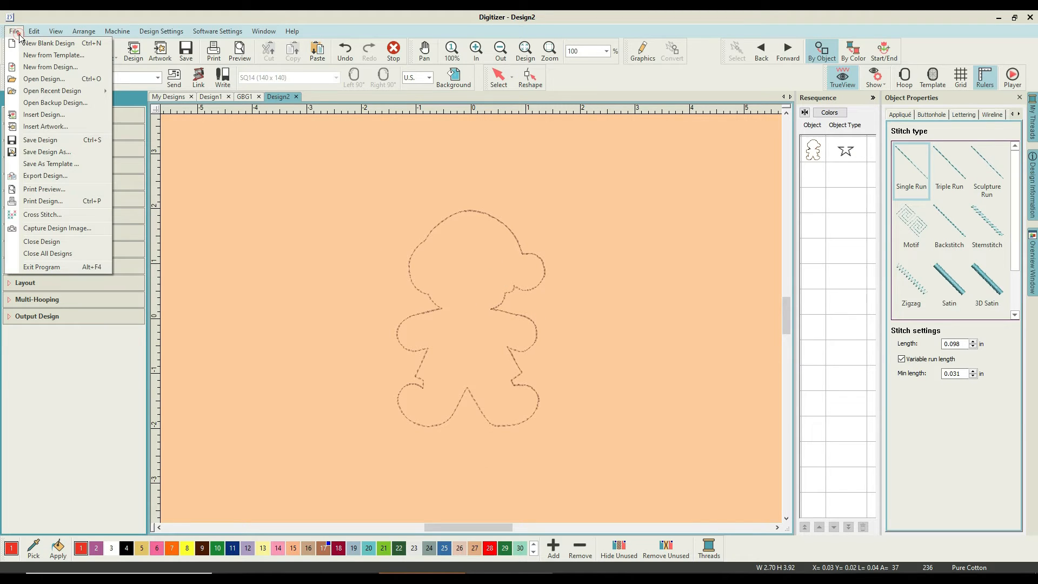
left_click(49, 152)
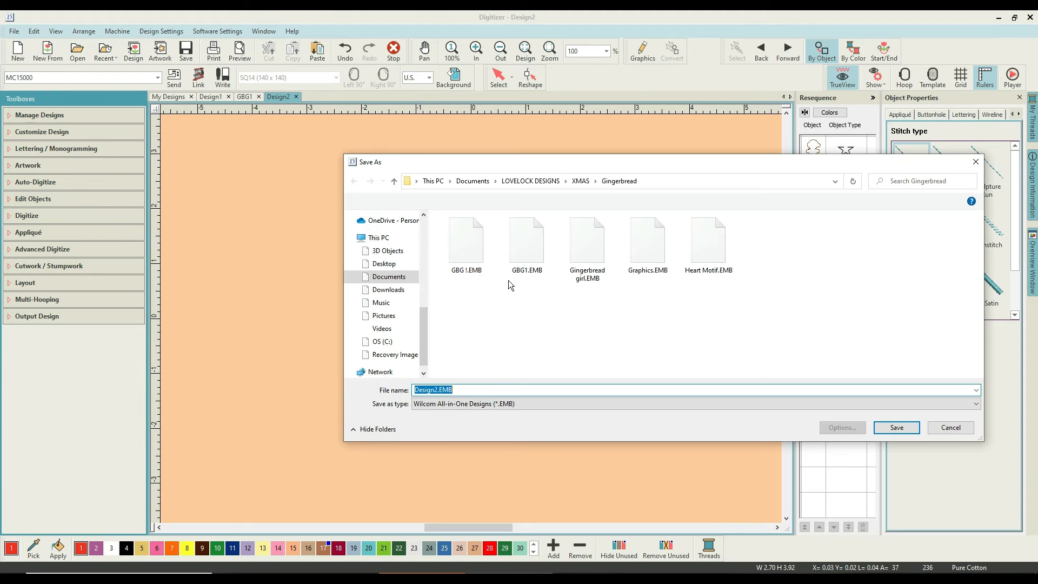
left_click(458, 392)
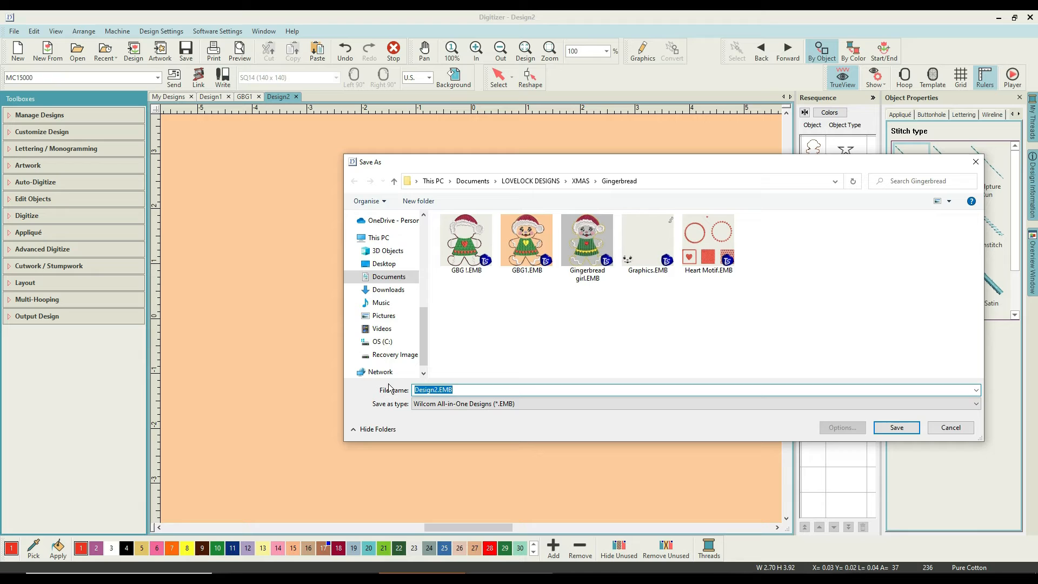
type("GB")
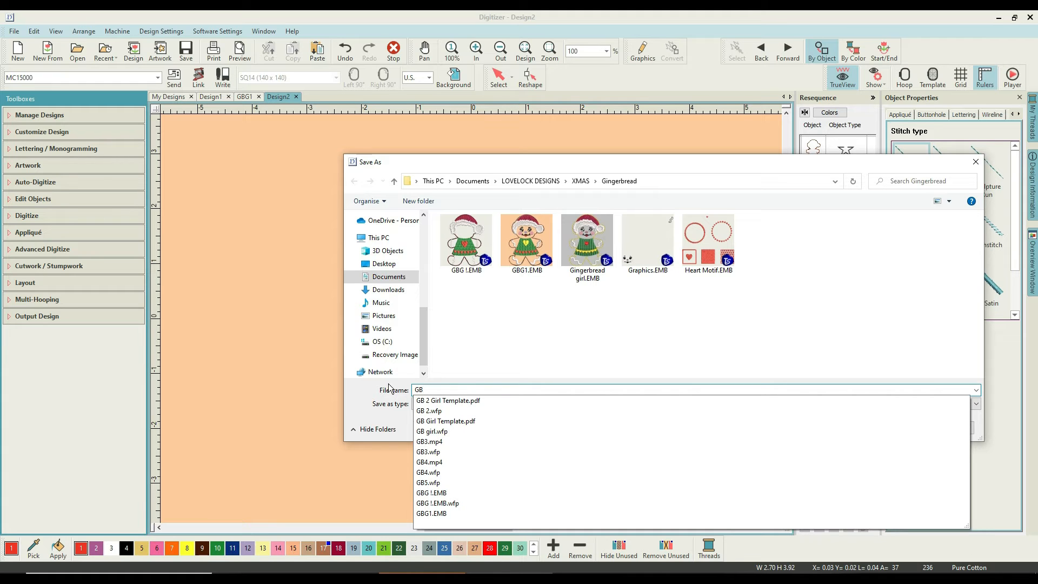
type("!")
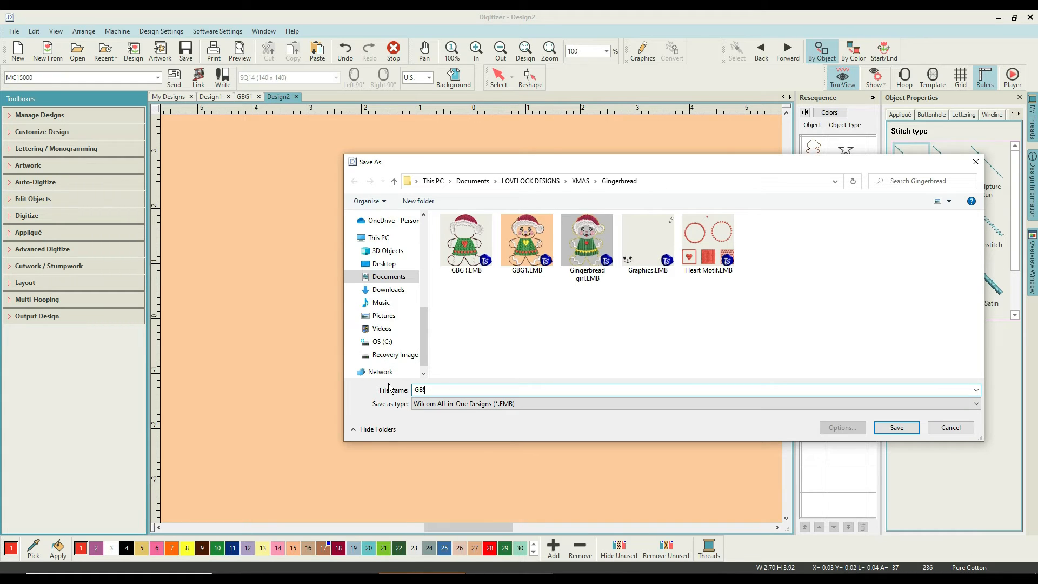
key("BackSpace")
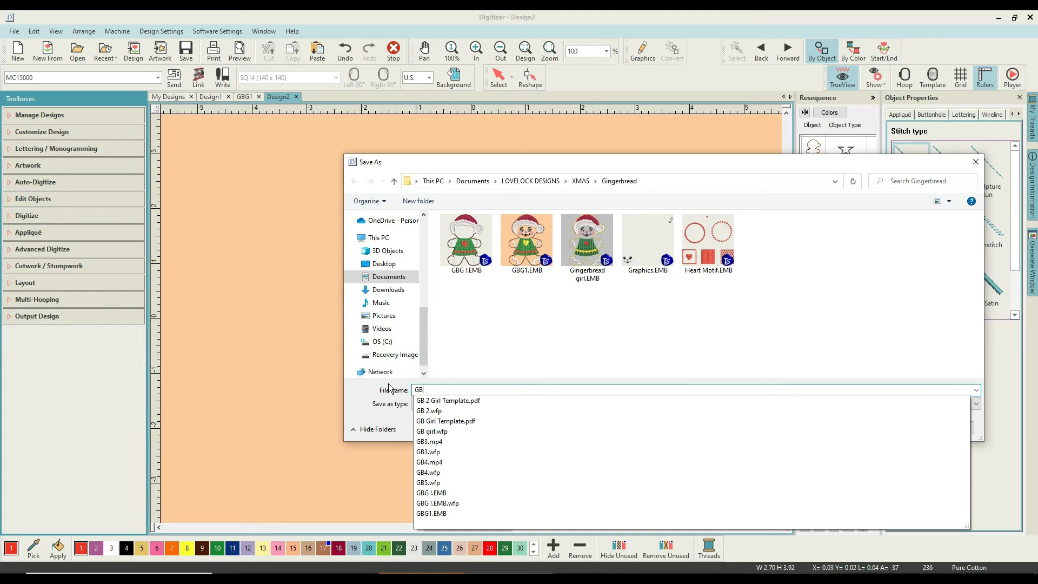
type("G")
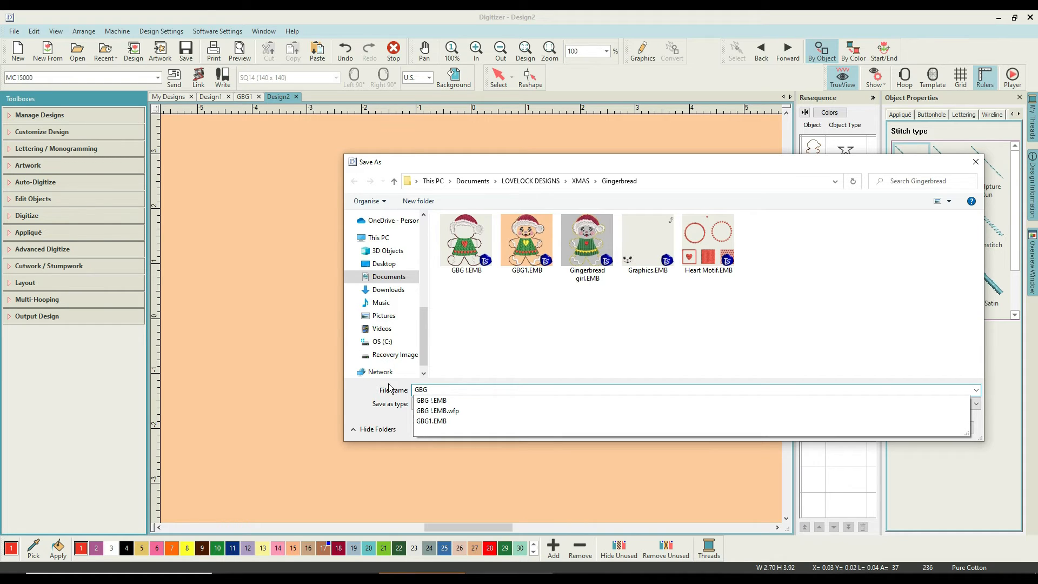
type("1 Bac")
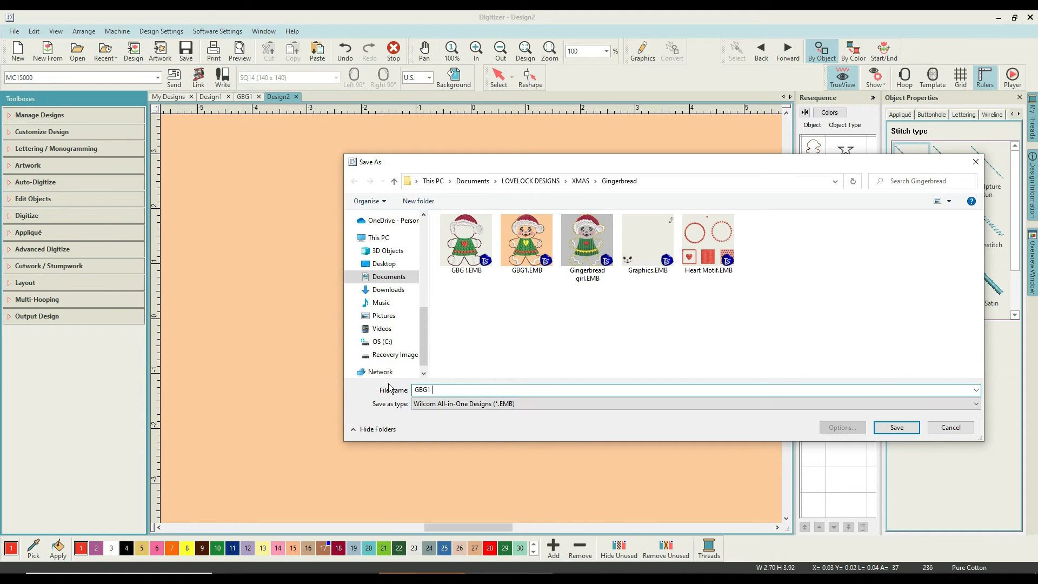
type("k")
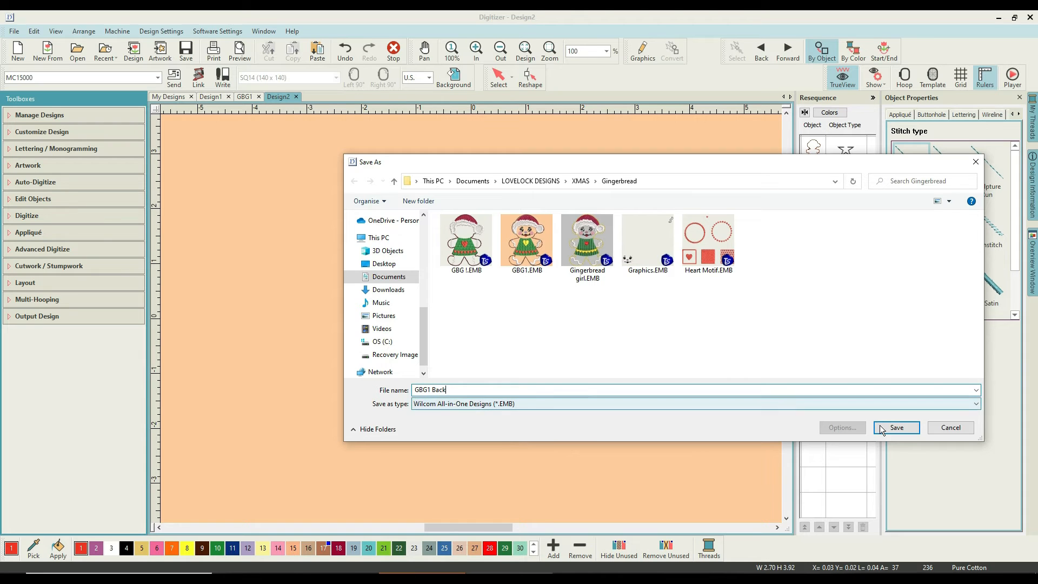
left_click(895, 427)
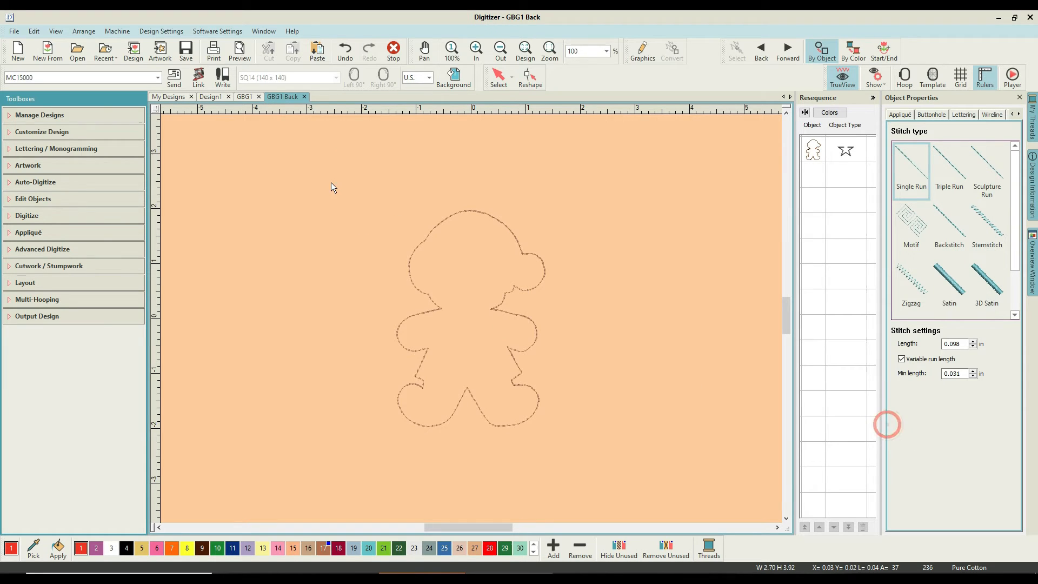
left_click(258, 97)
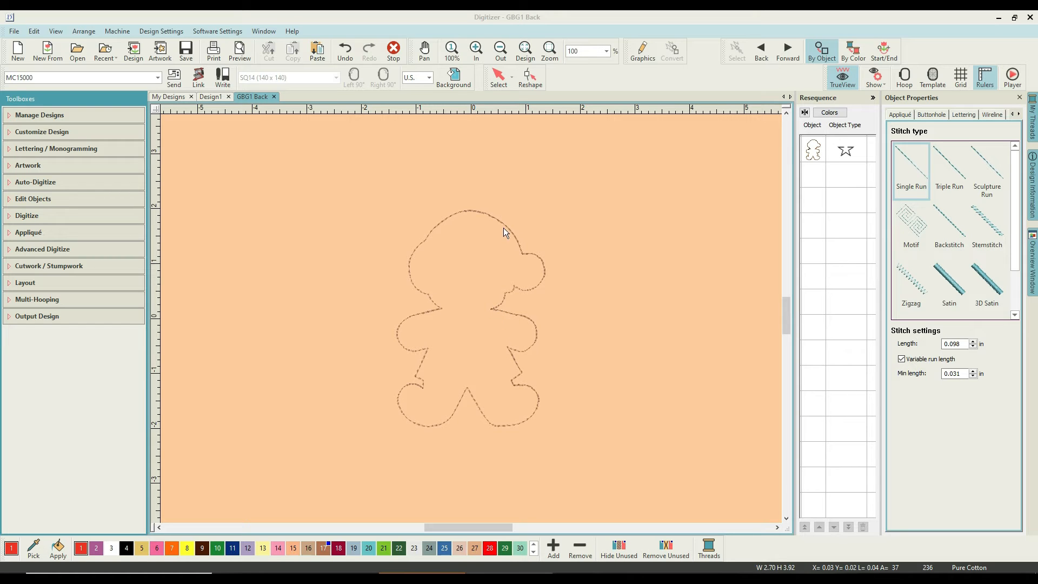
Step: Mirror the gingerbread outline horizontally for the backing piece and save the design
left_click(813, 150)
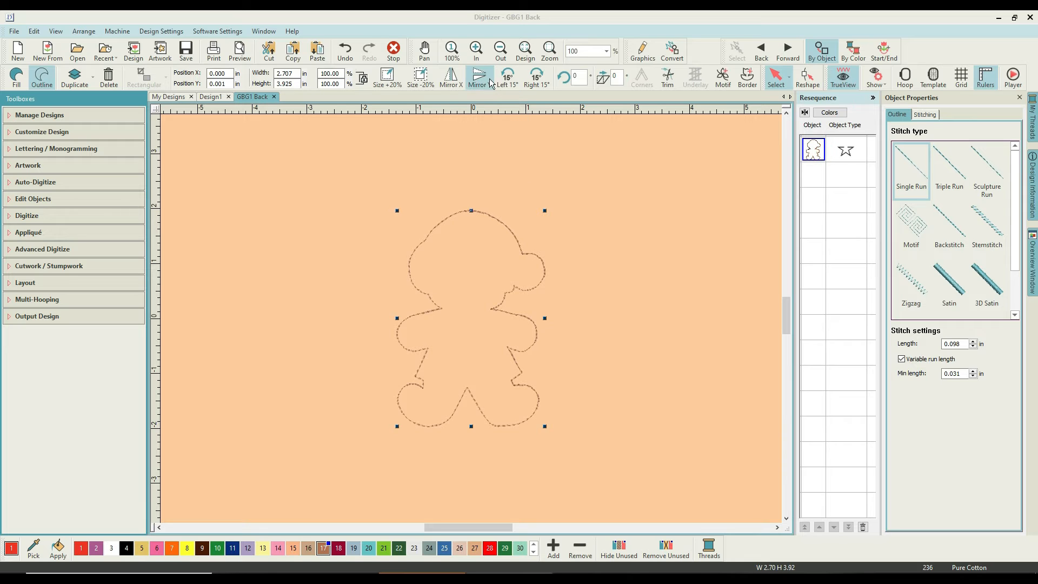
left_click(452, 79)
left_click(676, 292)
left_click(183, 52)
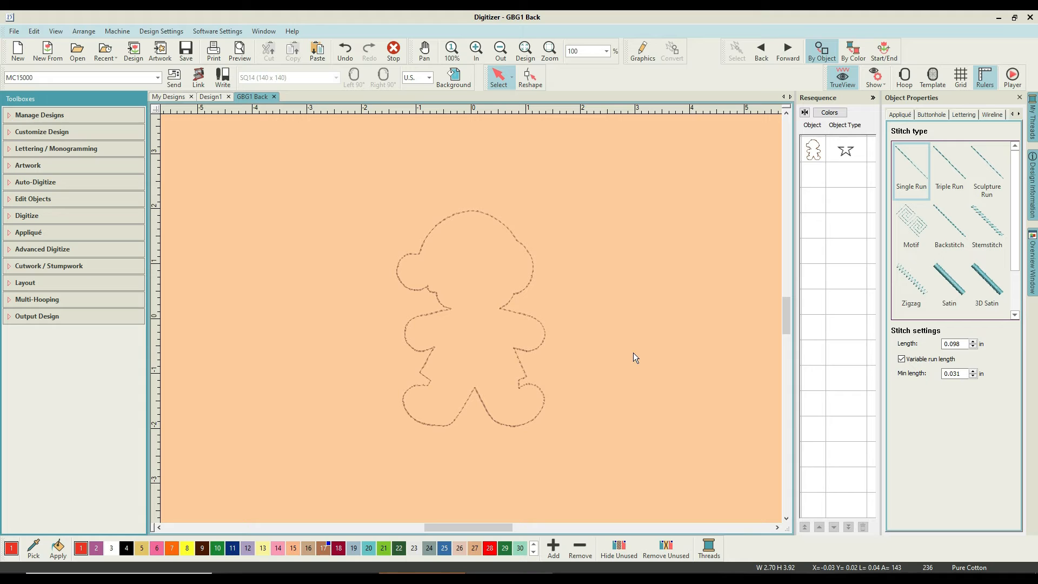
Step: Add centered lettering on three lines reading "Happy", "Christmas" and "2021" to the backing design
left_click(84, 149)
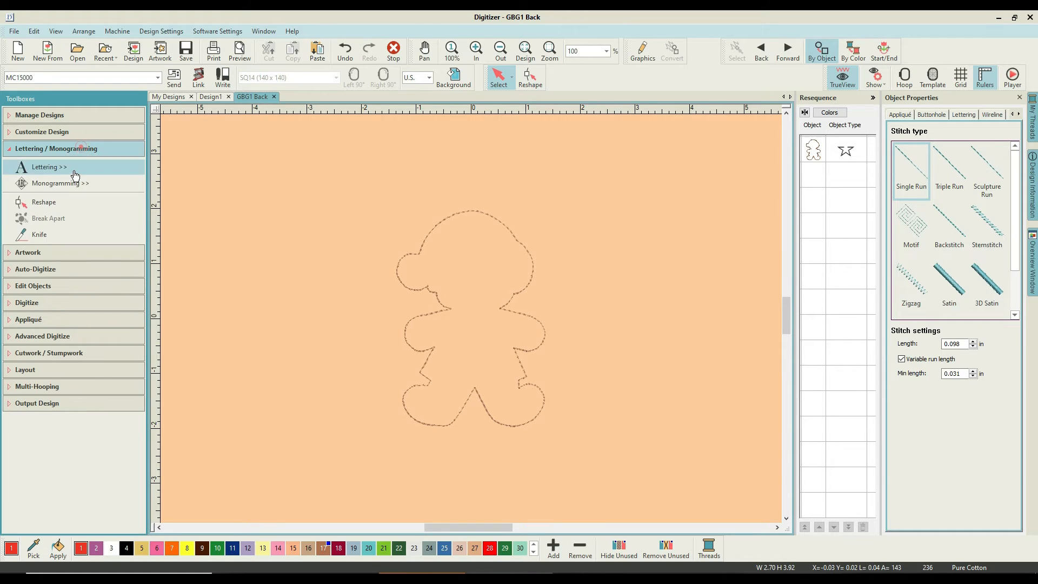
left_click(74, 169)
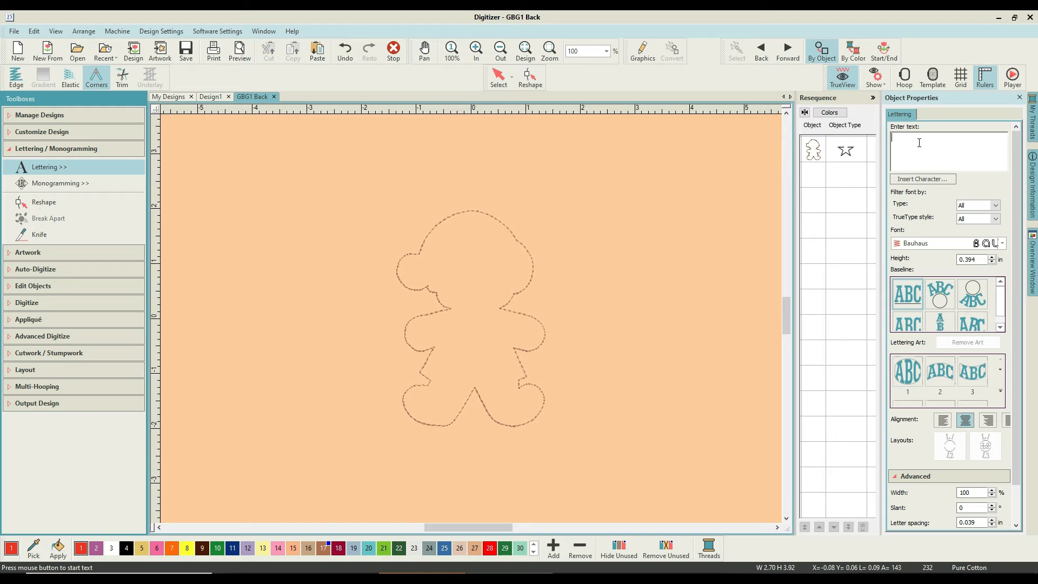
type("Happy")
key("Return")
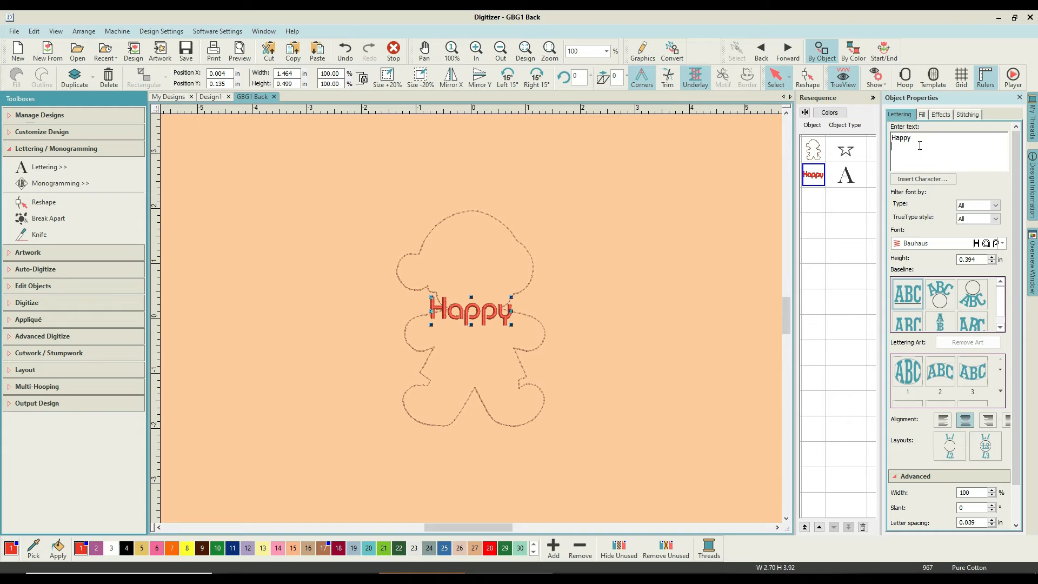
type("Christmas")
key("Return")
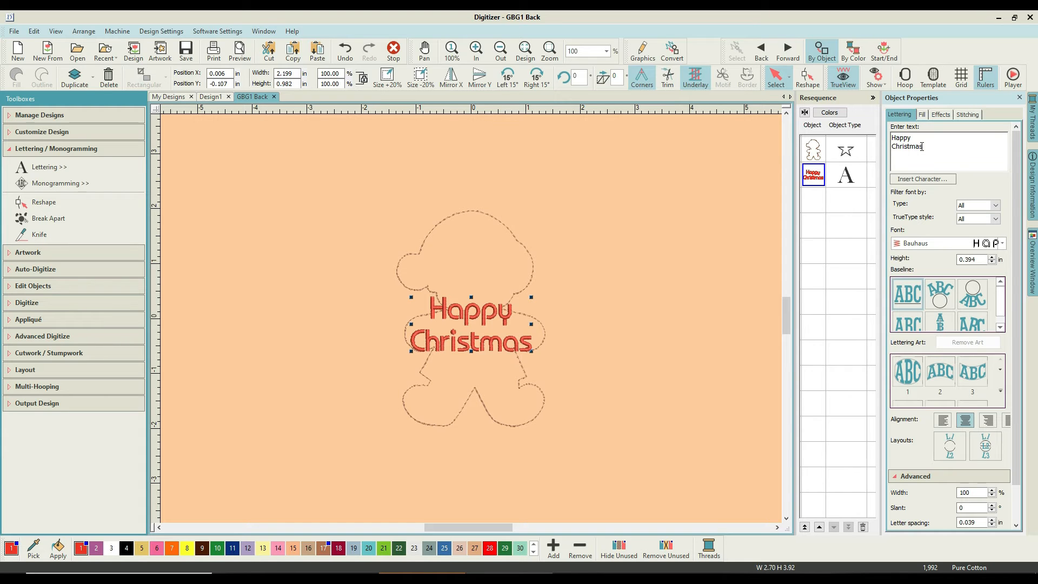
type("2021")
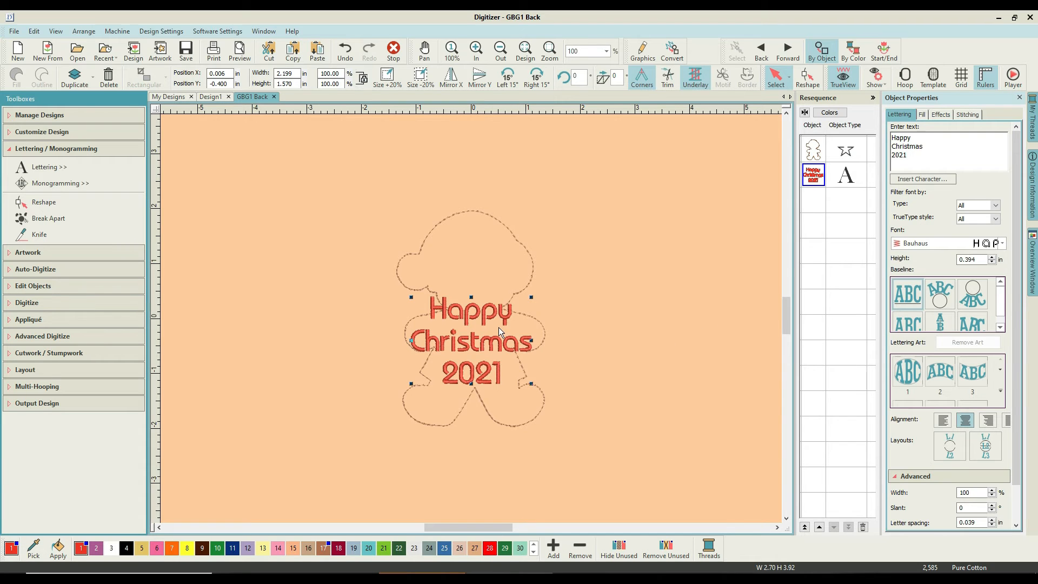
left_click(672, 269)
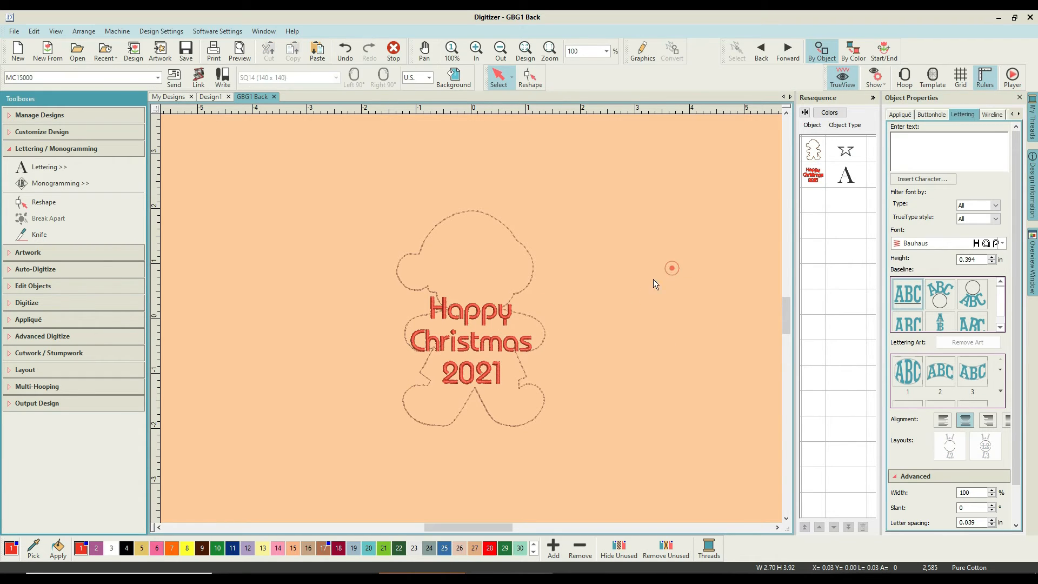
Step: Change the font of the Happy Christmas 2021 lettering to Bookcase
left_click(468, 313)
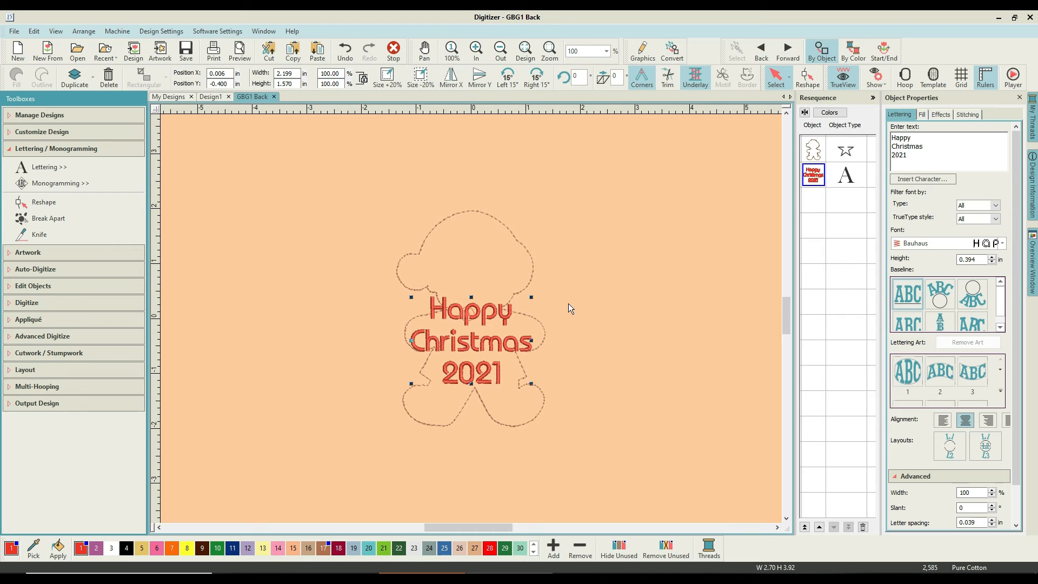
left_click(950, 245)
left_click(1001, 241)
left_click(1001, 242)
left_click(1001, 243)
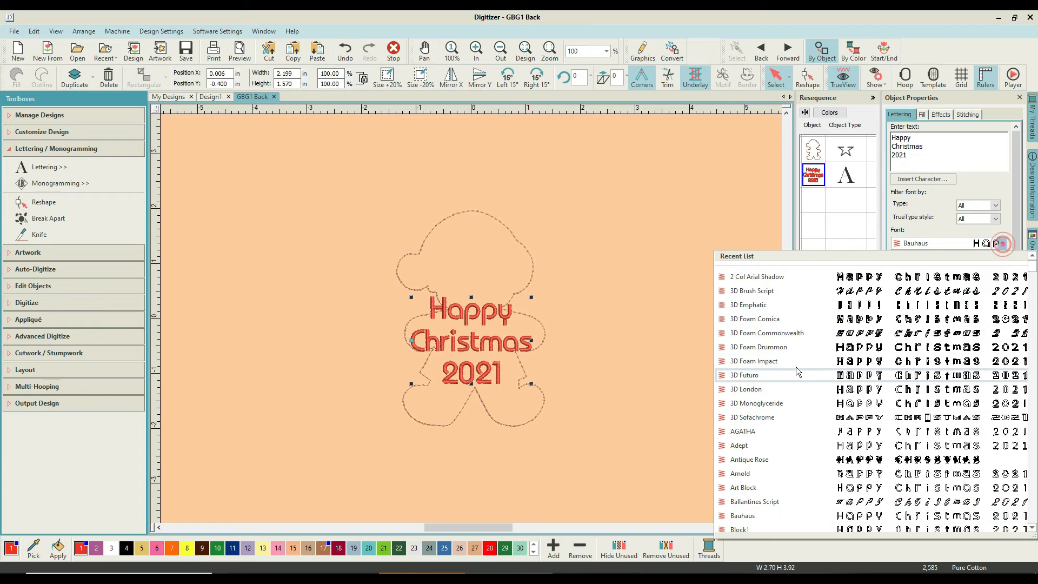
scroll(787, 419, "down", 2)
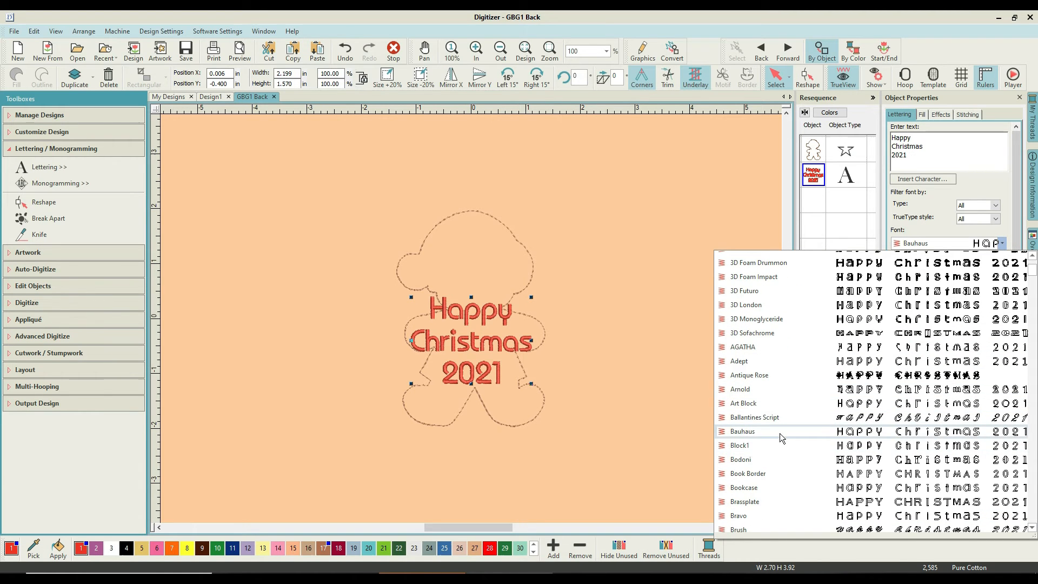
scroll(777, 458, "down", 2)
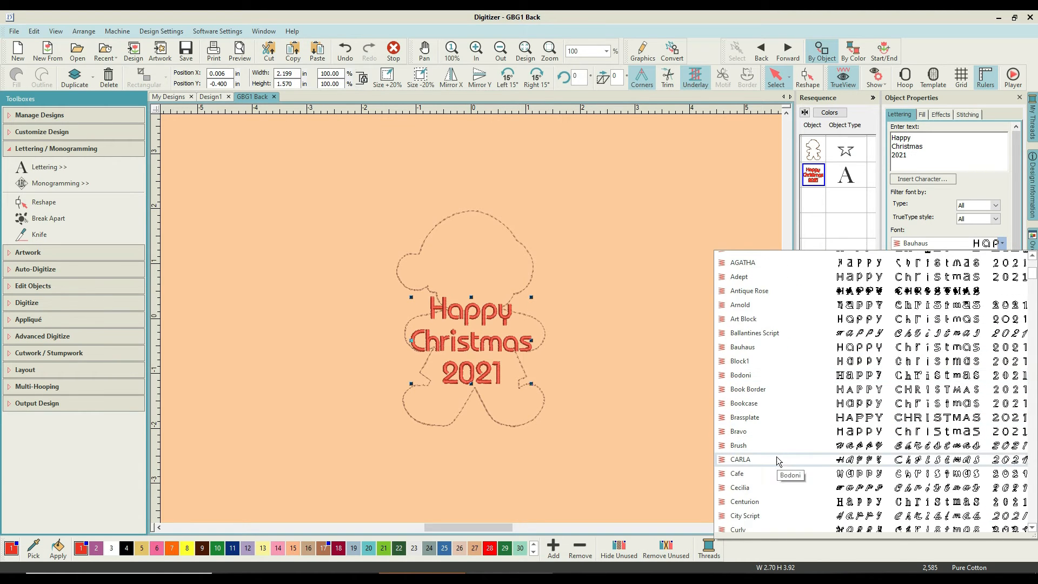
left_click(774, 406)
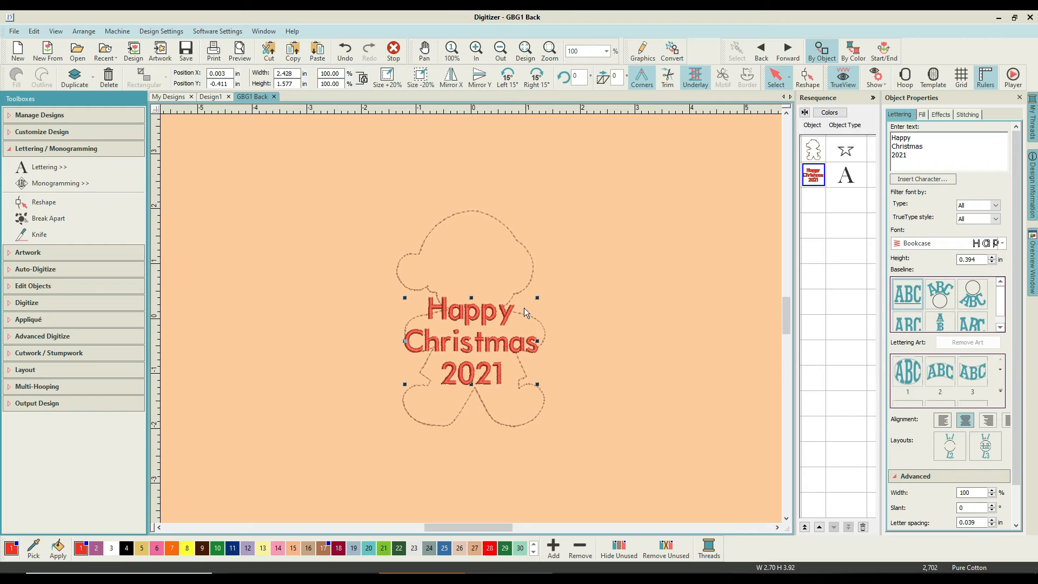
Step: Shrink the Happy Christmas 2021 lettering to about 1.39 by 0.90 in and center it inside the head outline
left_click_drag(539, 300, 524, 316)
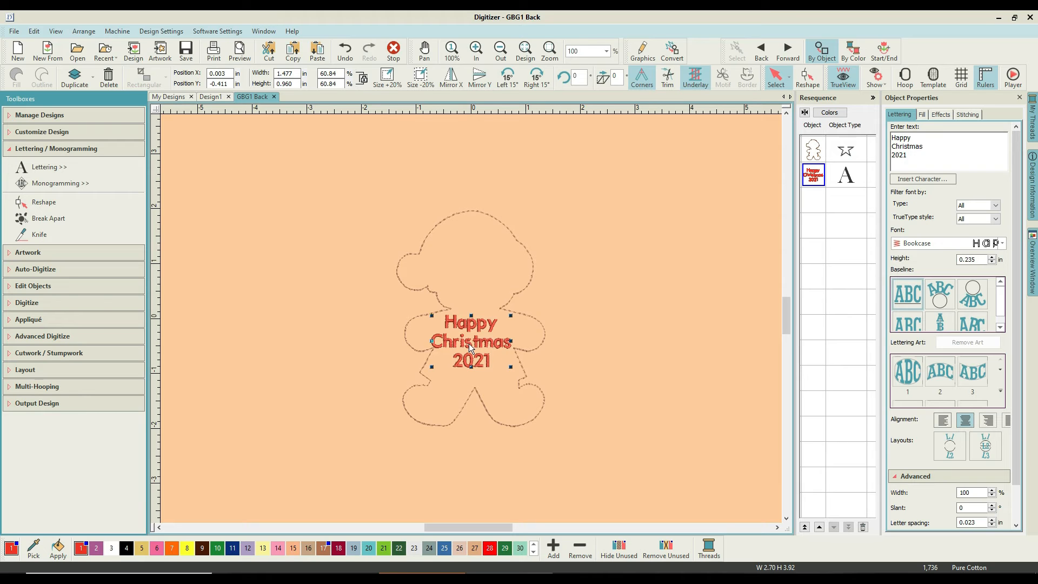
left_click_drag(511, 315, 474, 263)
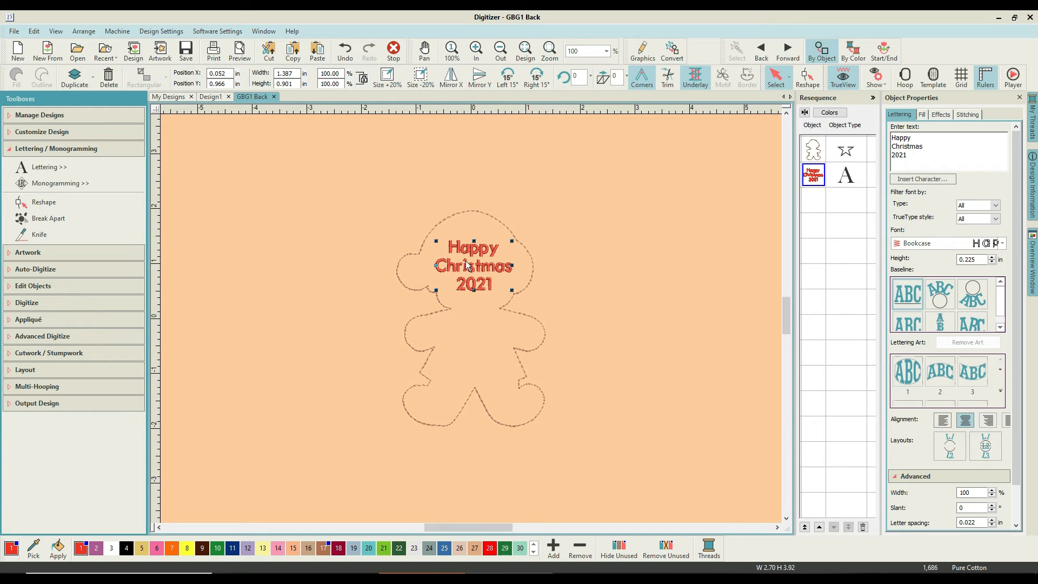
left_click_drag(463, 260, 462, 262)
left_click_drag(464, 264, 463, 264)
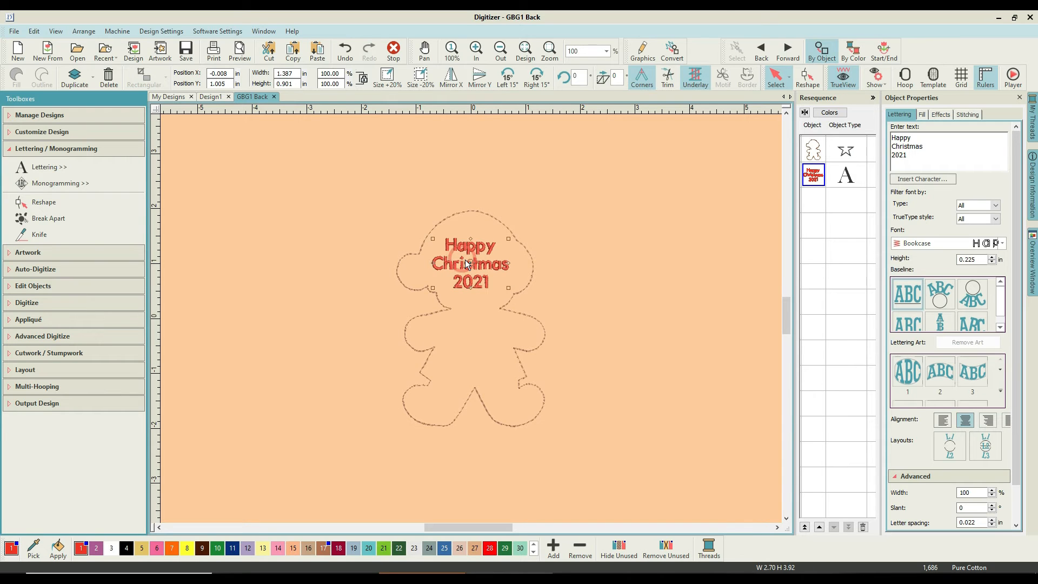
left_click_drag(465, 259, 467, 260)
left_click(652, 239)
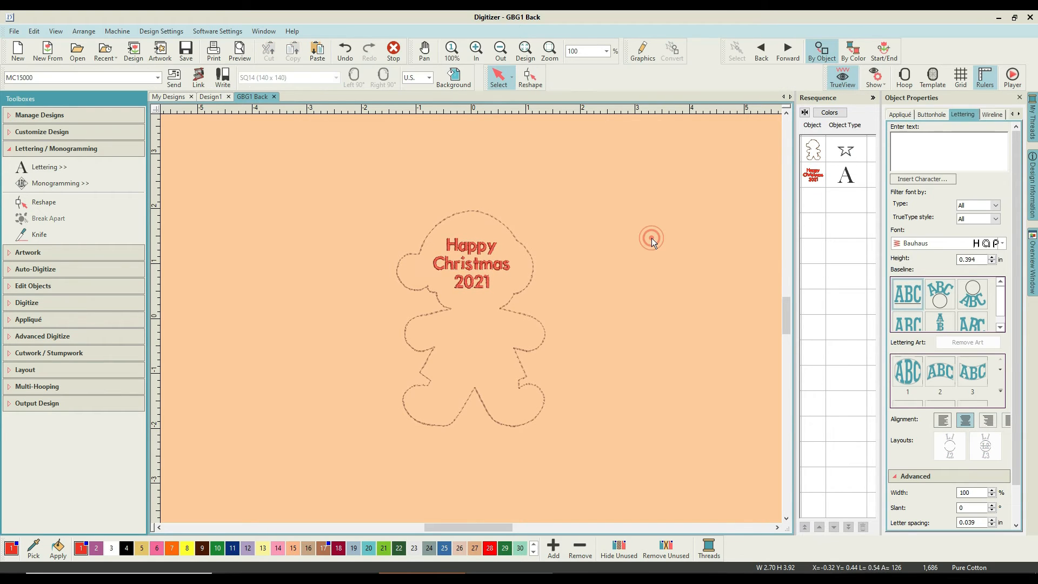
left_click(651, 238)
Step: Add a separate one-line lettering object with the recipient's first name below the Christmas greeting
left_click(55, 167)
left_click(905, 147)
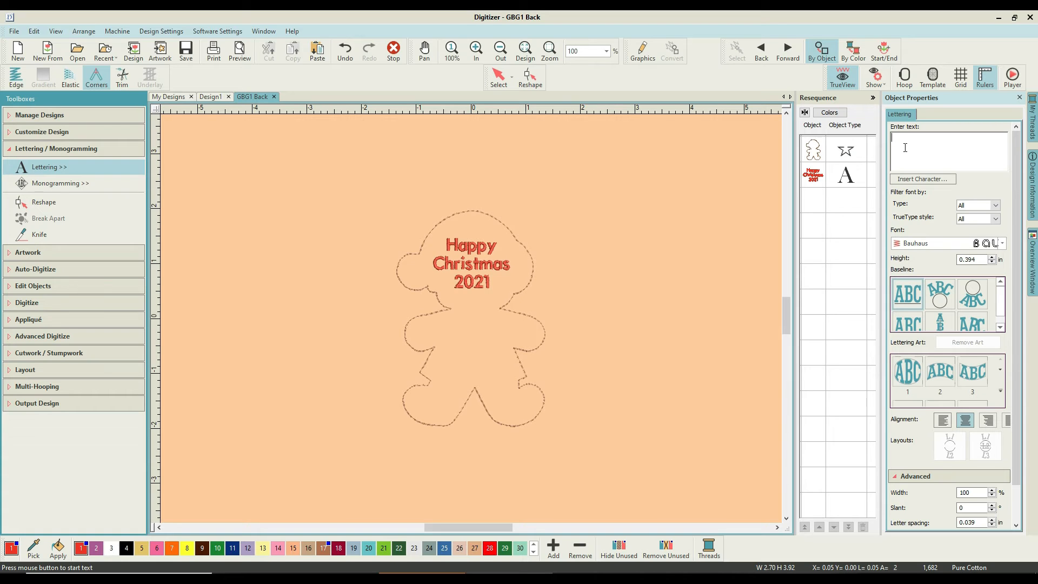
type("Ementrud")
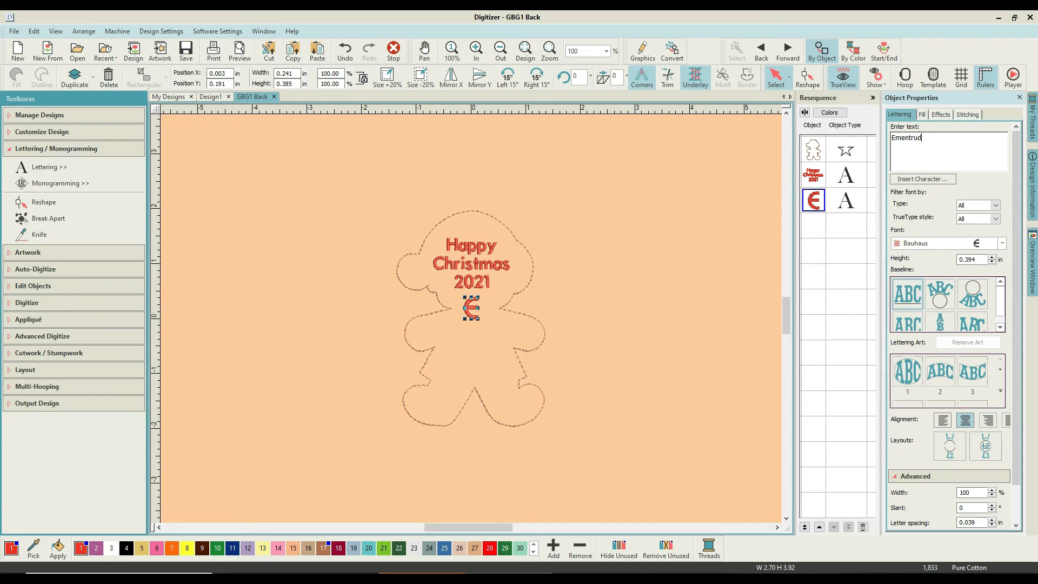
type("e")
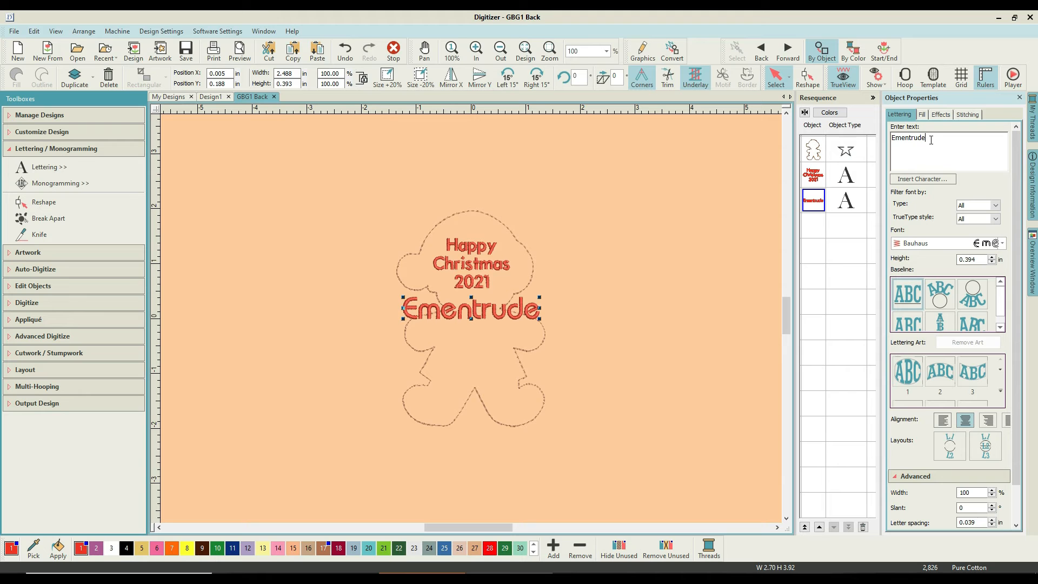
left_click(624, 290)
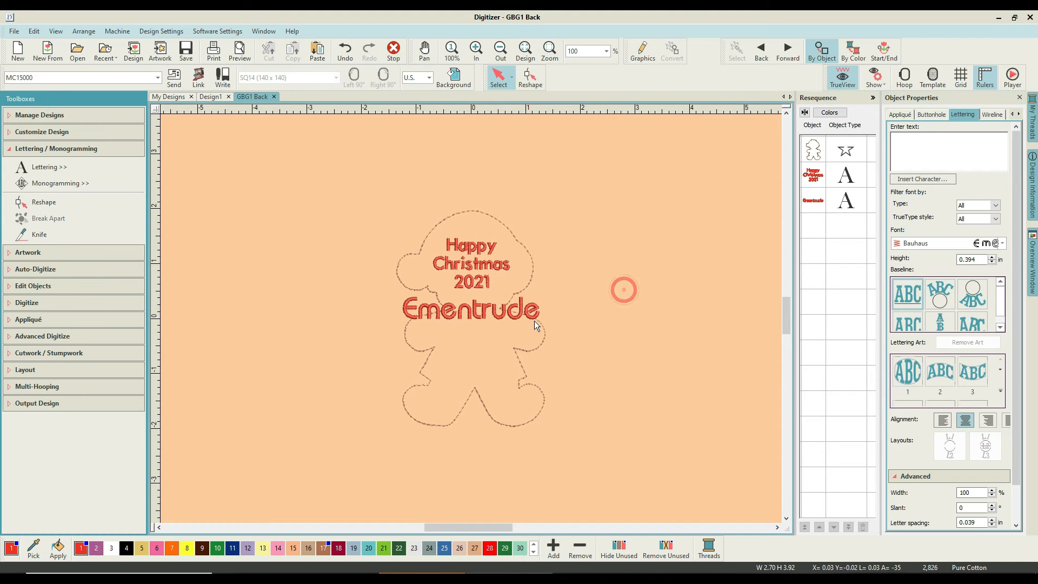
Step: Change the font of the first-name lettering to Curly
left_click(515, 308)
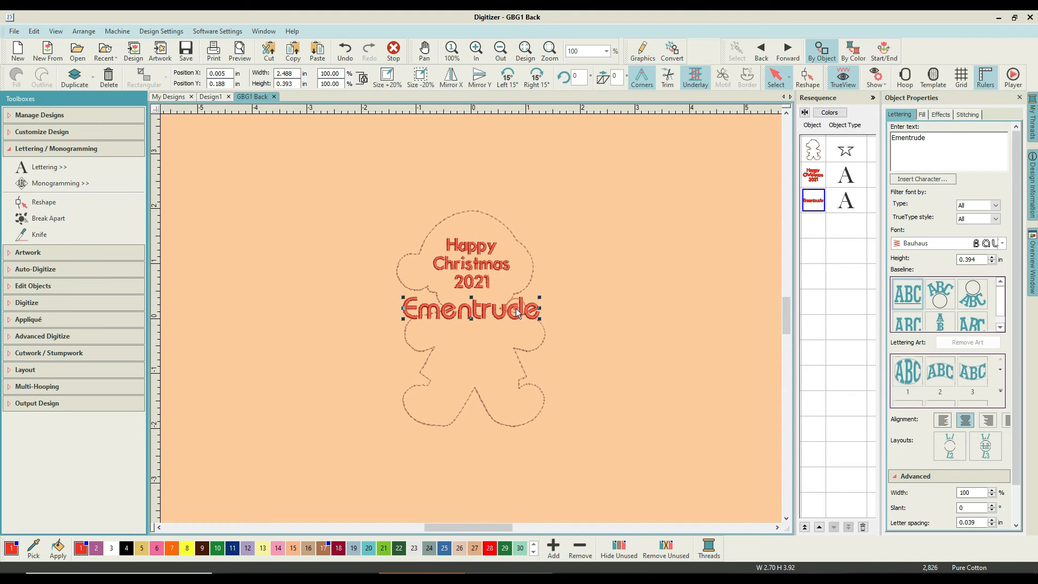
left_click(941, 242)
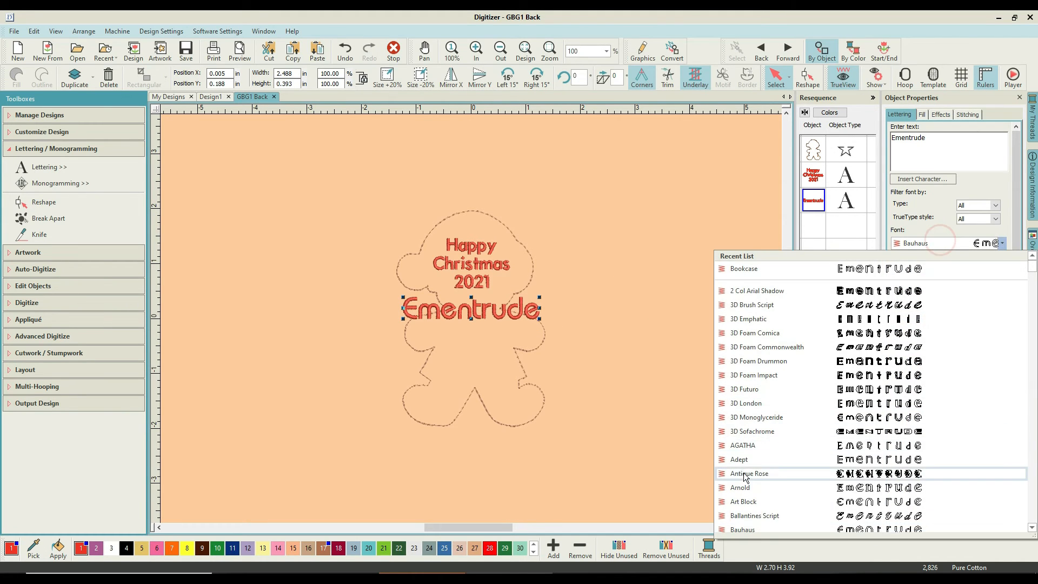
scroll(791, 460, "down", 6)
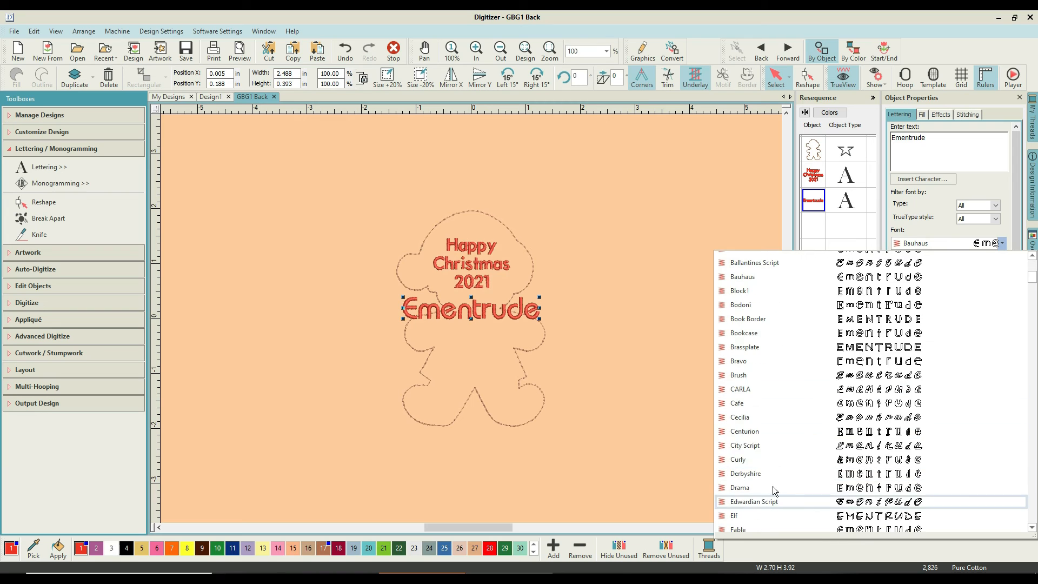
left_click(772, 459)
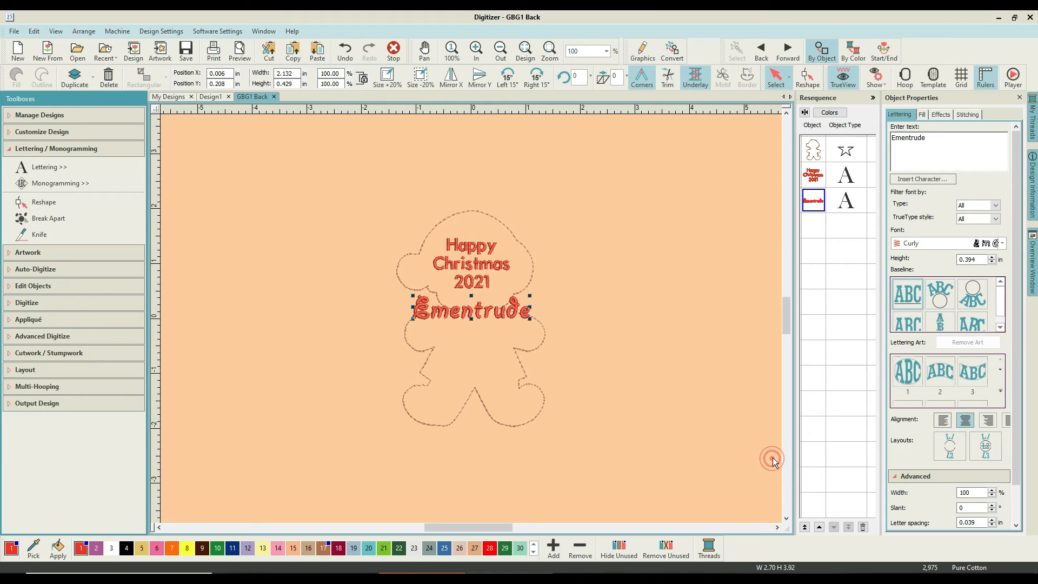
Step: Try the fonts following Curly on the first-name lettering and settle on Fable
left_click(946, 241)
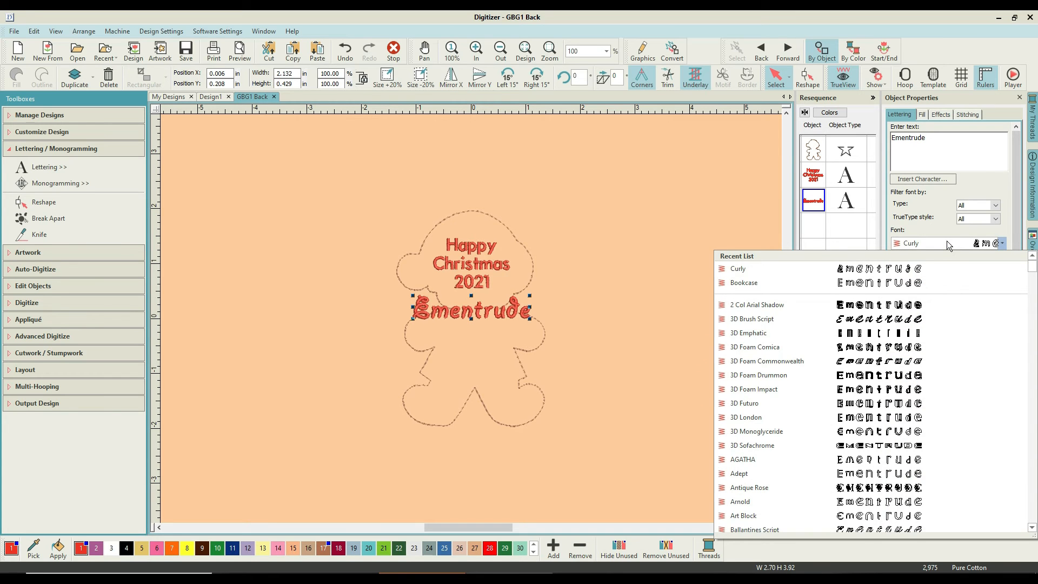
key("Down")
key("Down")
key("Down")
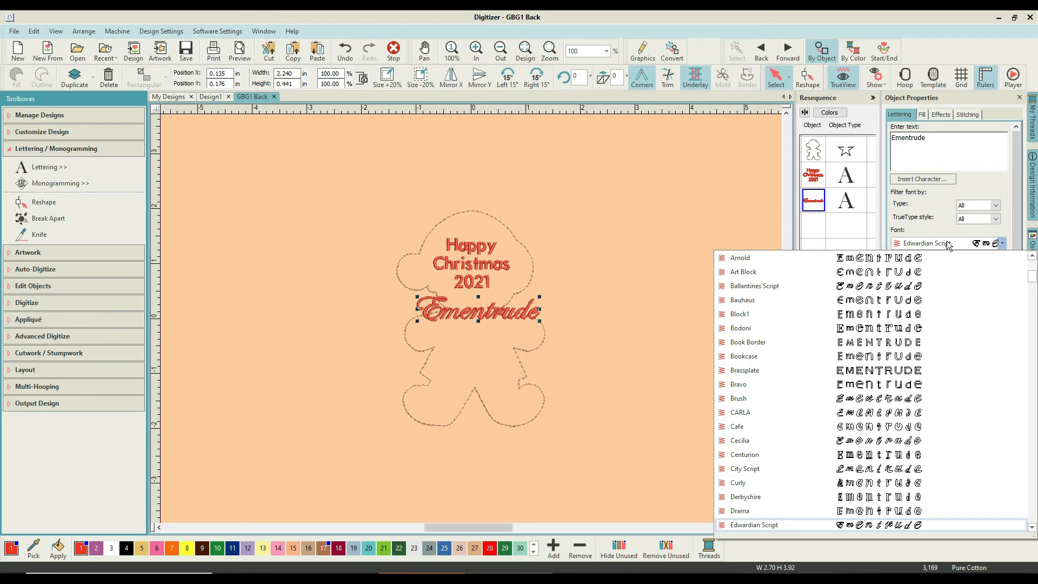
key("Down")
key("Down")
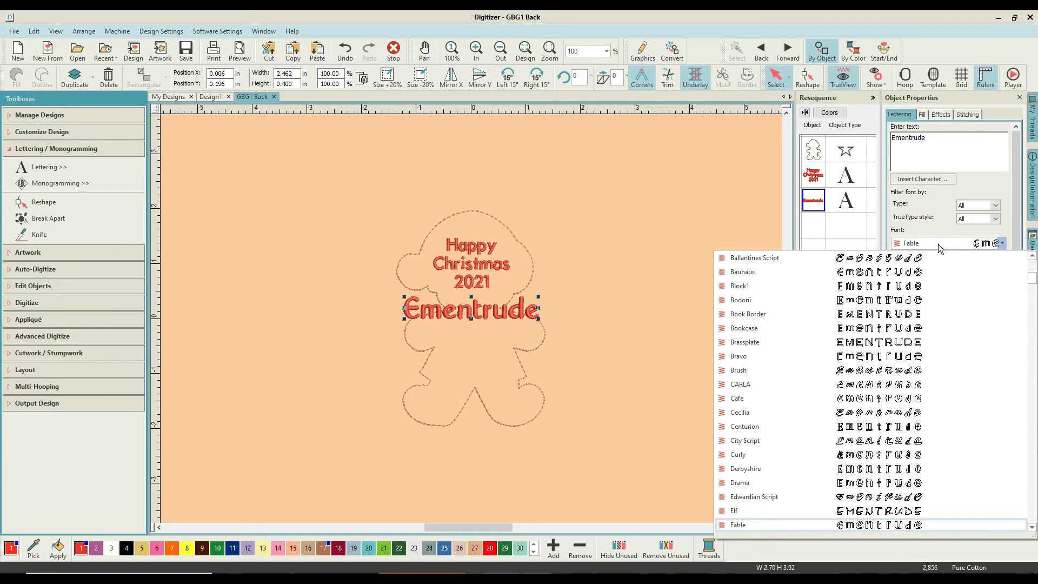
left_click(624, 264)
Step: Shrink the first-name lettering to about 1.71 by 0.28 in and place it across the gingerbread outline's arms
left_click(515, 313)
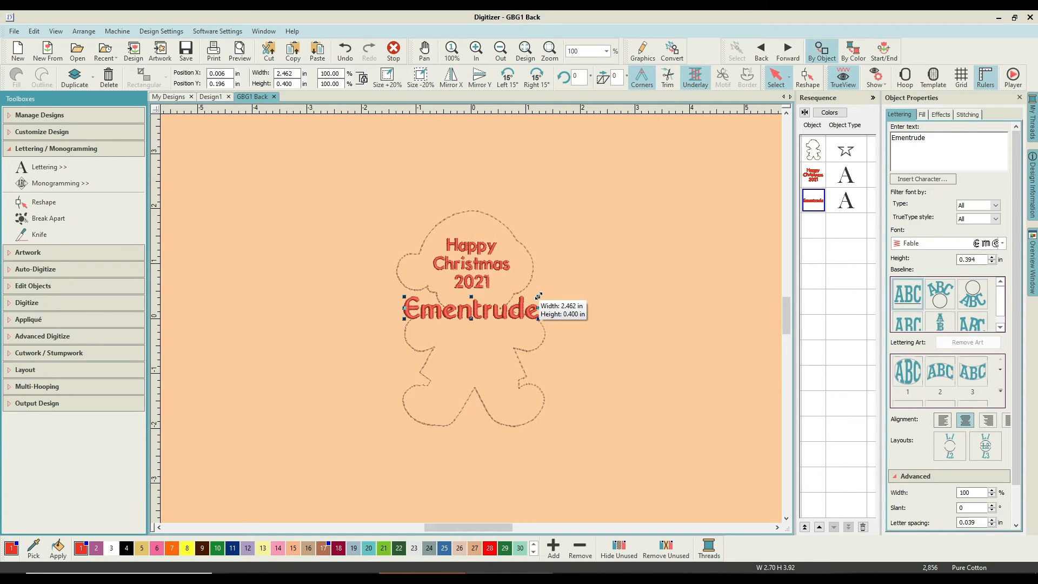
left_click_drag(538, 296, 486, 329)
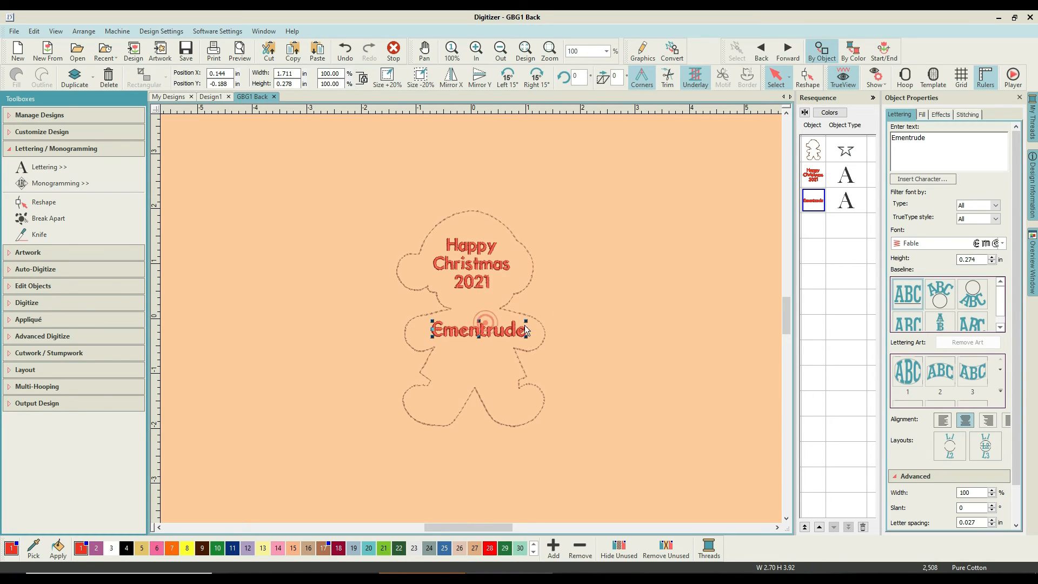
left_click(657, 304)
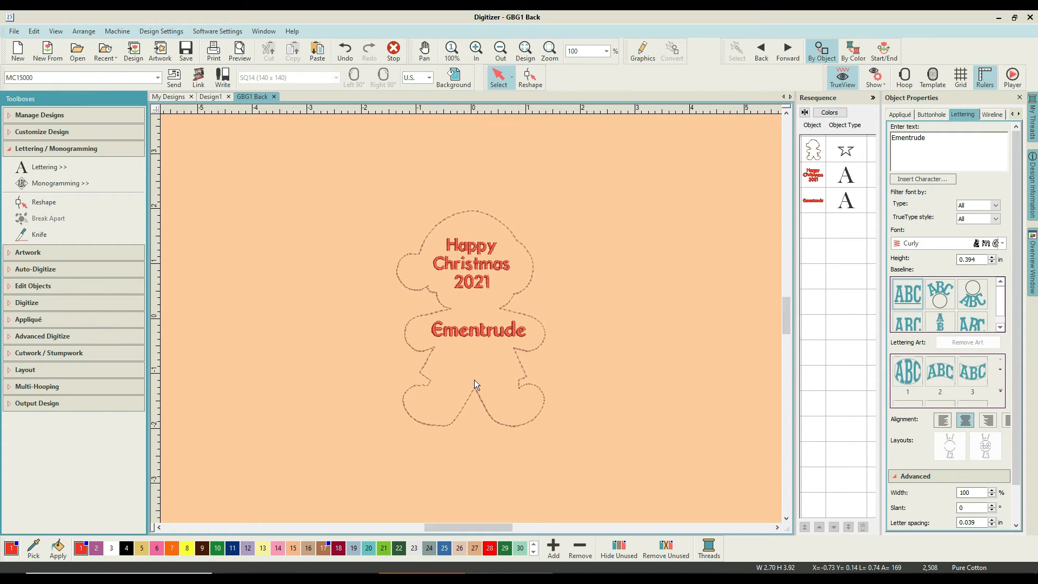
Step: Add a separate one-line lettering object reading "Love Nan" in the Curly font
double_click(932, 139)
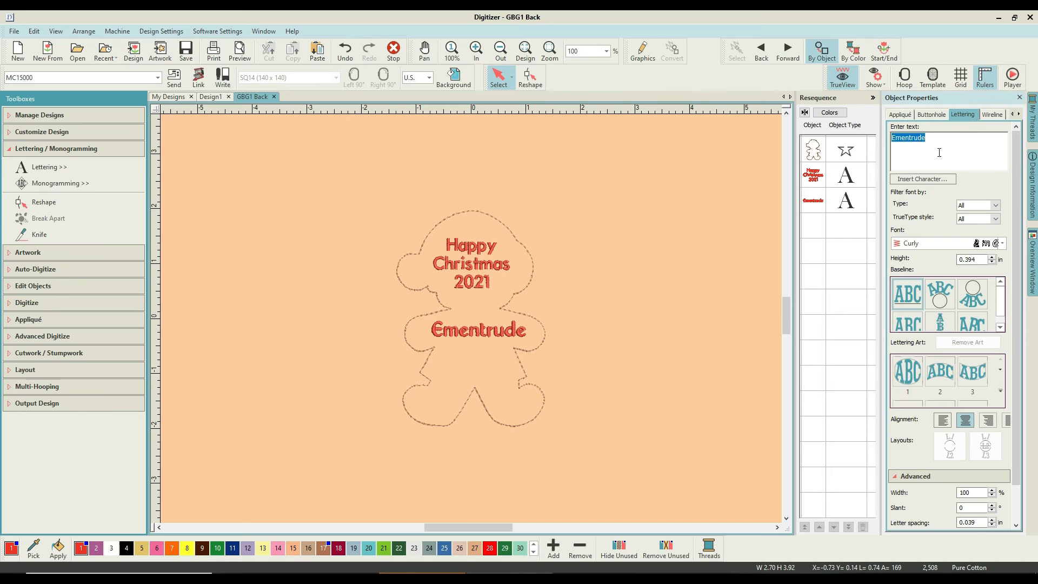
left_click(67, 165)
left_click(910, 142)
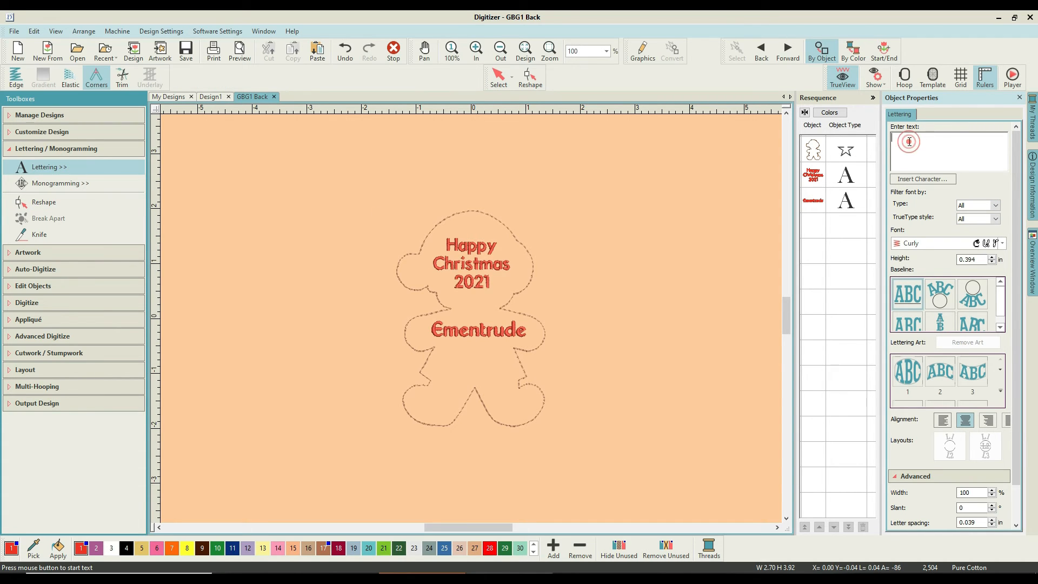
type("Love Nan")
key("Return")
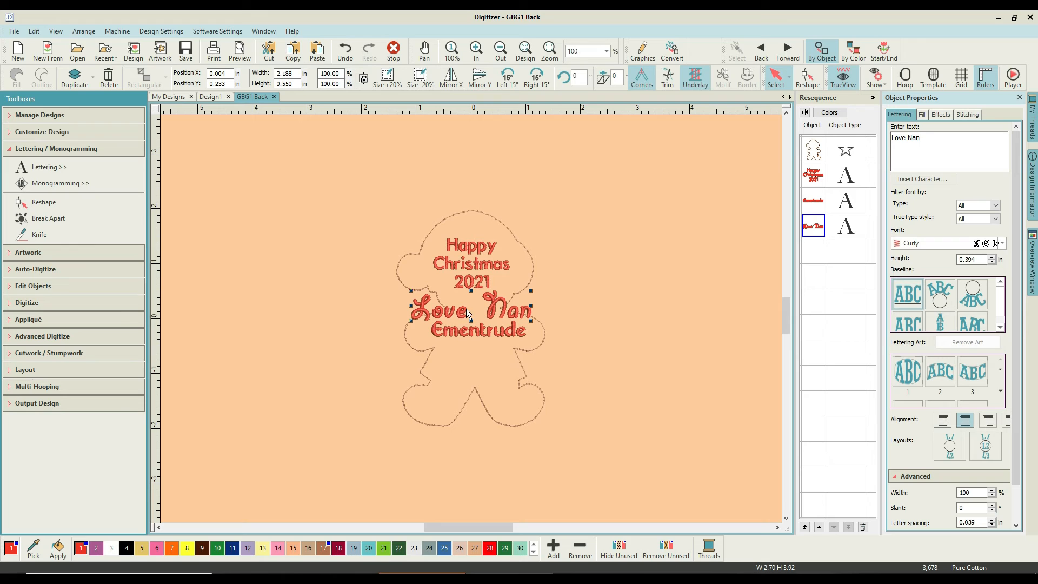
Step: Move the Love Nan lettering below the first name and shrink it to about 1.51 by 0.38 in
left_click_drag(465, 309, 469, 366)
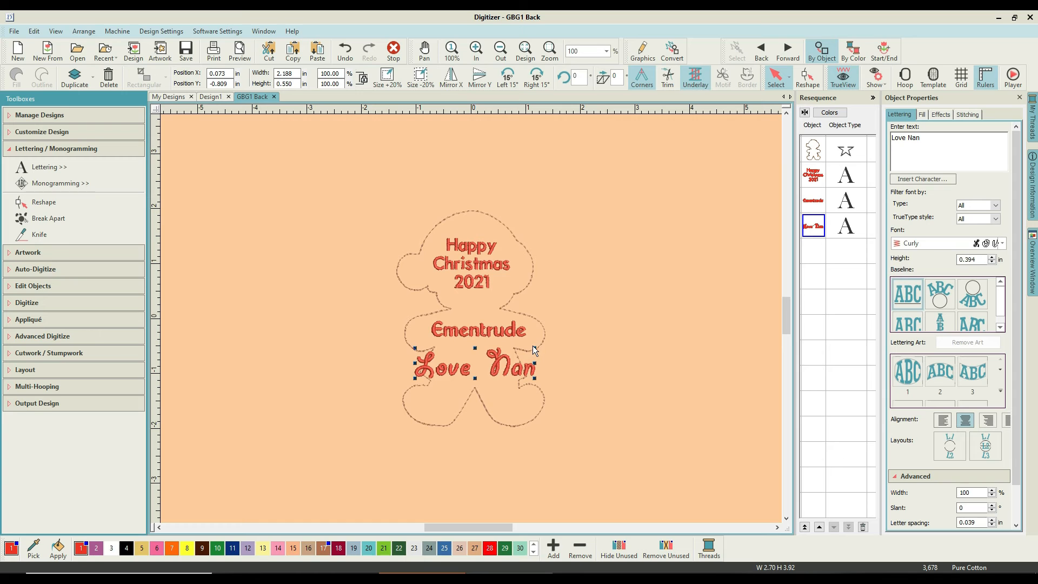
left_click_drag(534, 348, 478, 368)
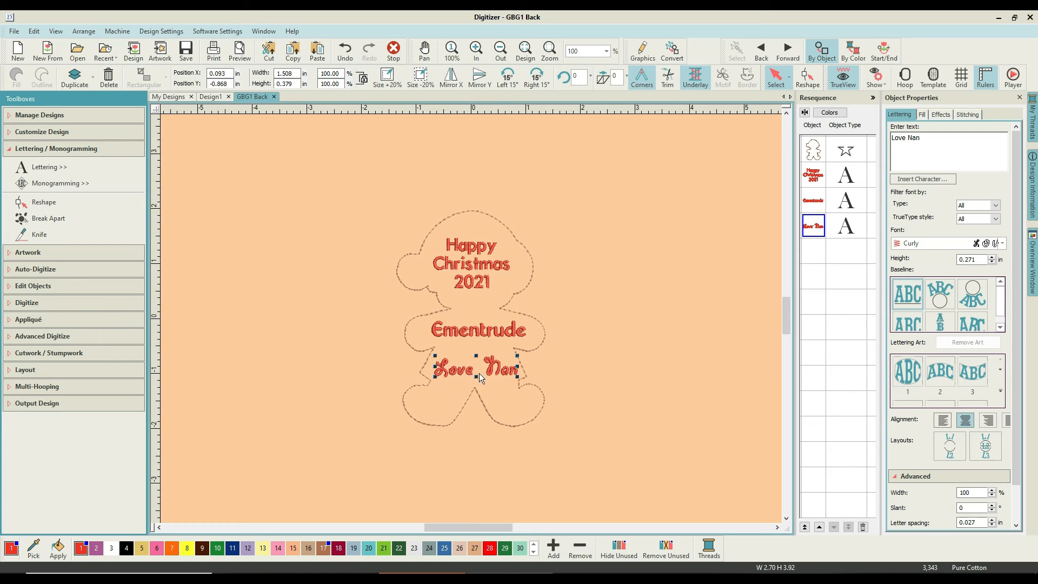
left_click(719, 306)
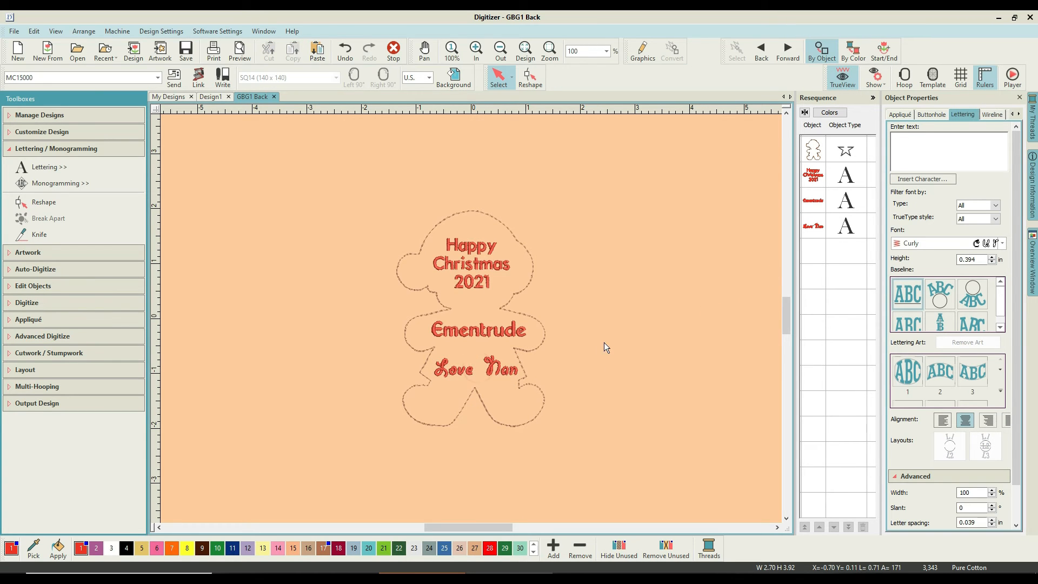
Step: Split the Love Nan lettering into two lines without a leading space and move it up just beneath the first name
left_click(499, 370)
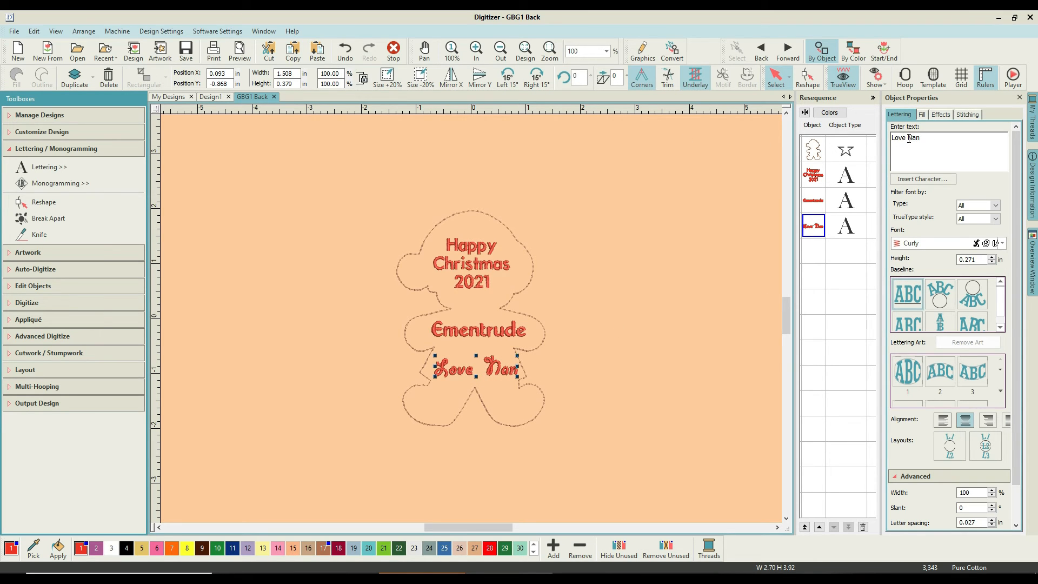
left_click(907, 138)
key("Return")
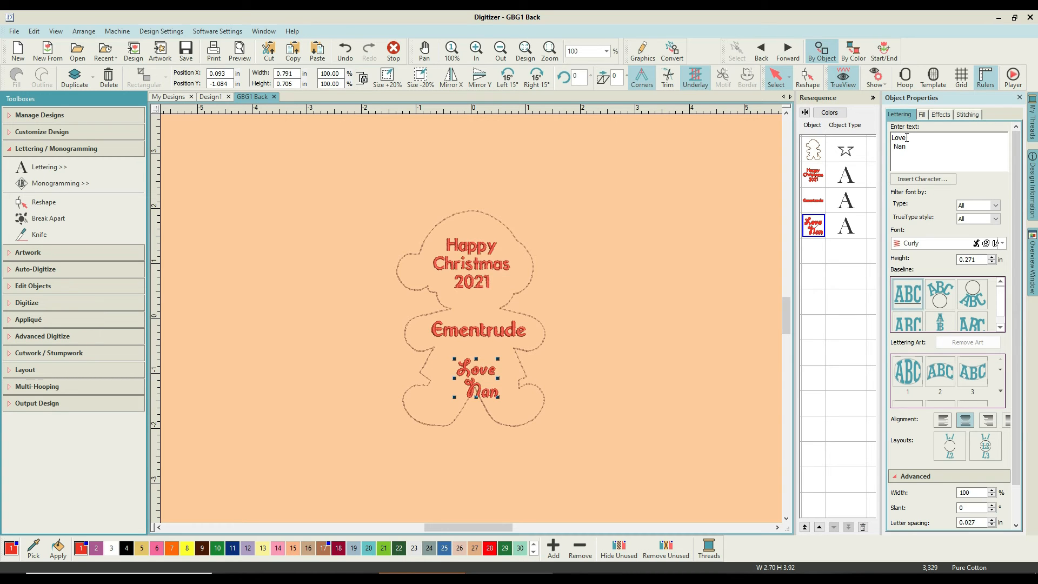
left_click(896, 143)
key("BackSpace")
mouse_move(471, 355)
left_mouse_down()
mouse_move(474, 369)
mouse_move(471, 355)
left_mouse_up()
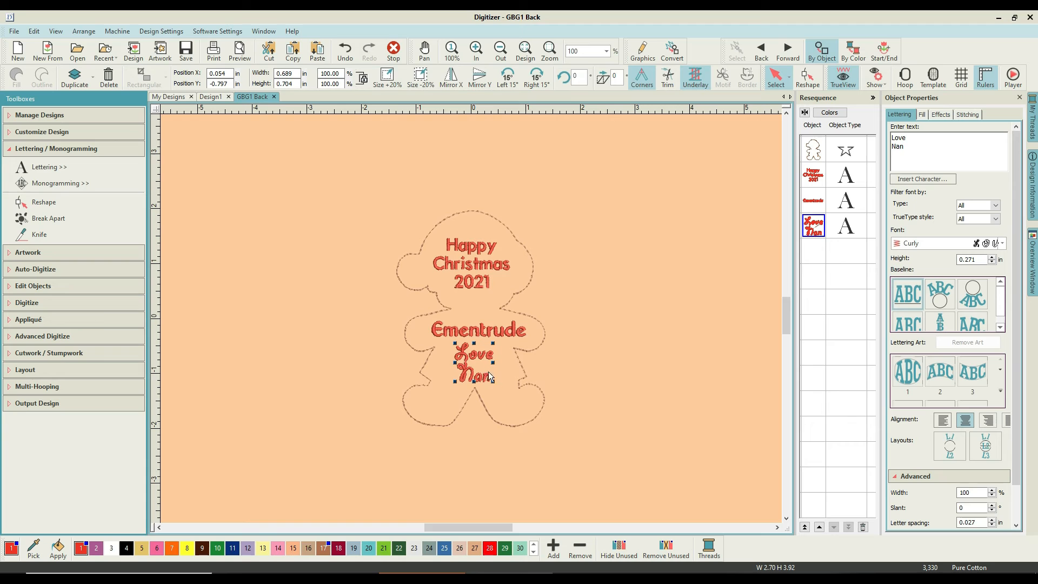
left_click(618, 326)
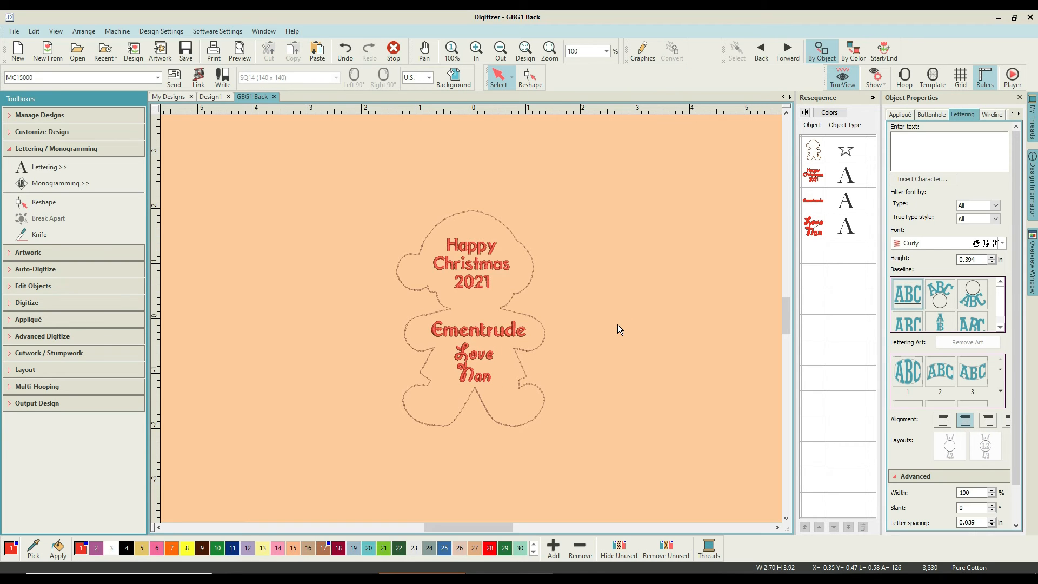
Step: Recolor the first-name lettering with dark green thread color 22
left_click(458, 332)
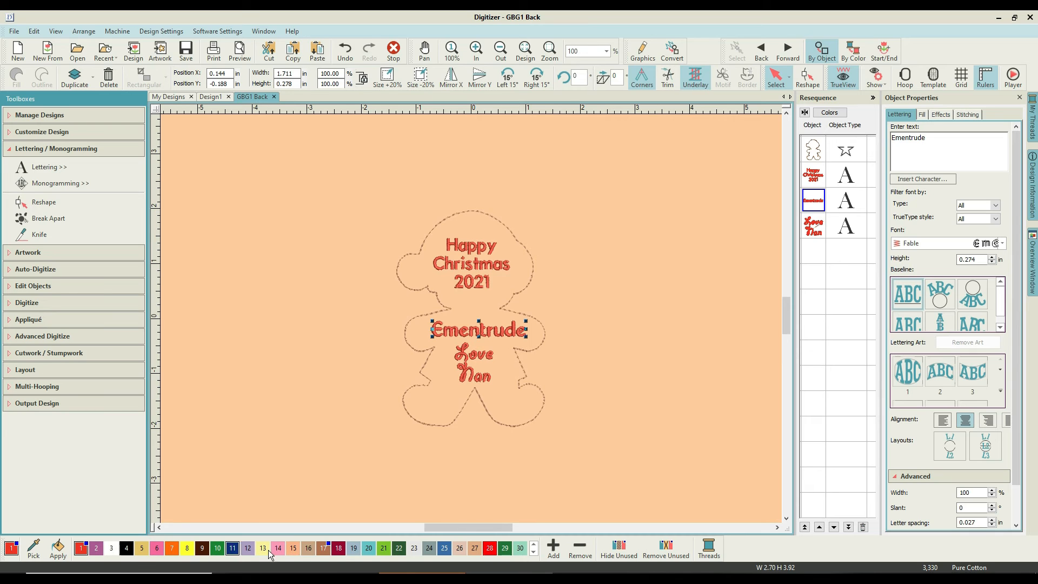
left_click(401, 550)
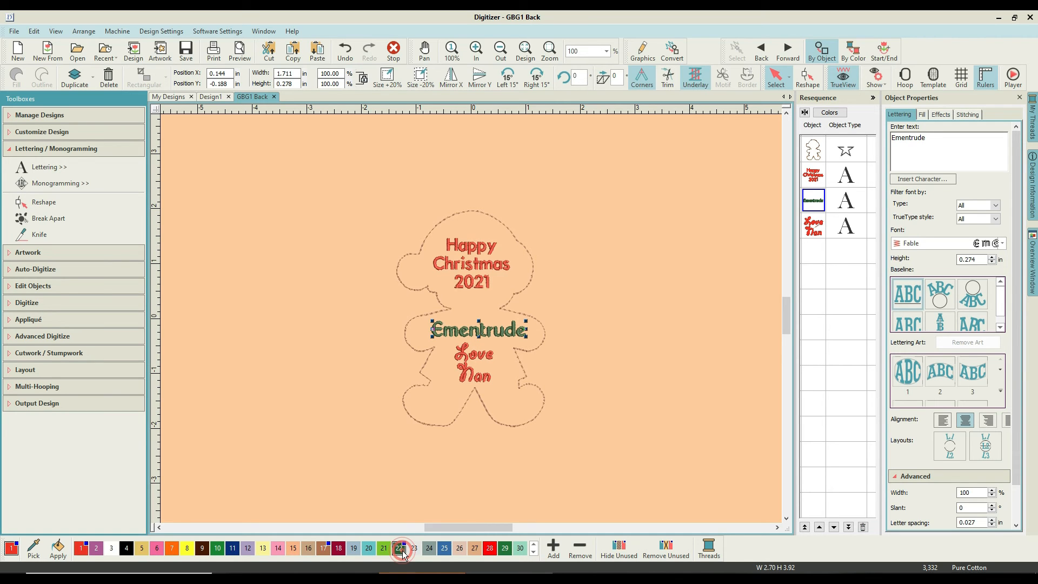
left_click(621, 346)
left_click(621, 347)
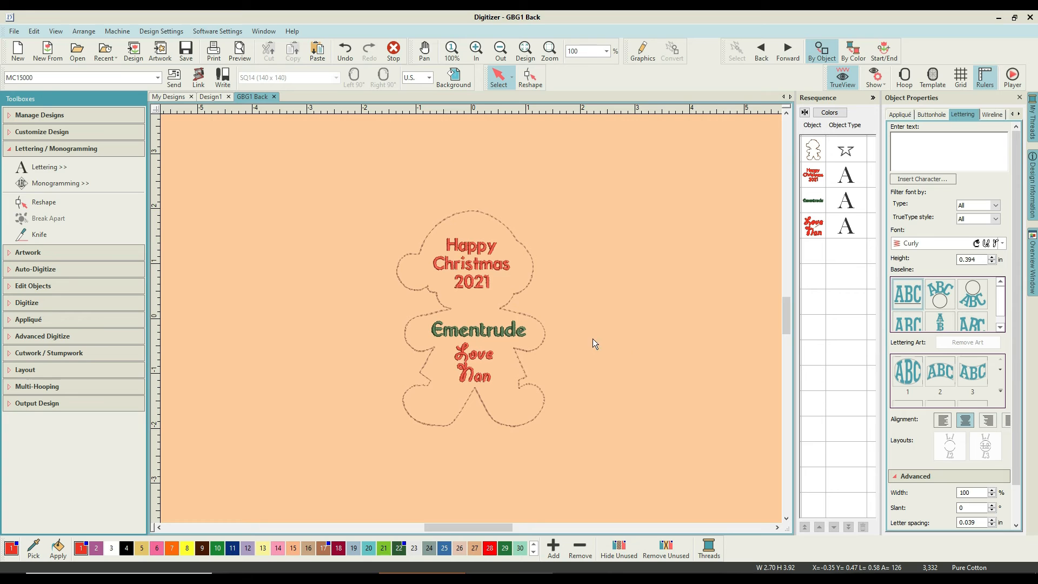
Step: Align the centers of the Happy Christmas 2021, first-name and Love Nan lettering vertically
left_click(815, 173)
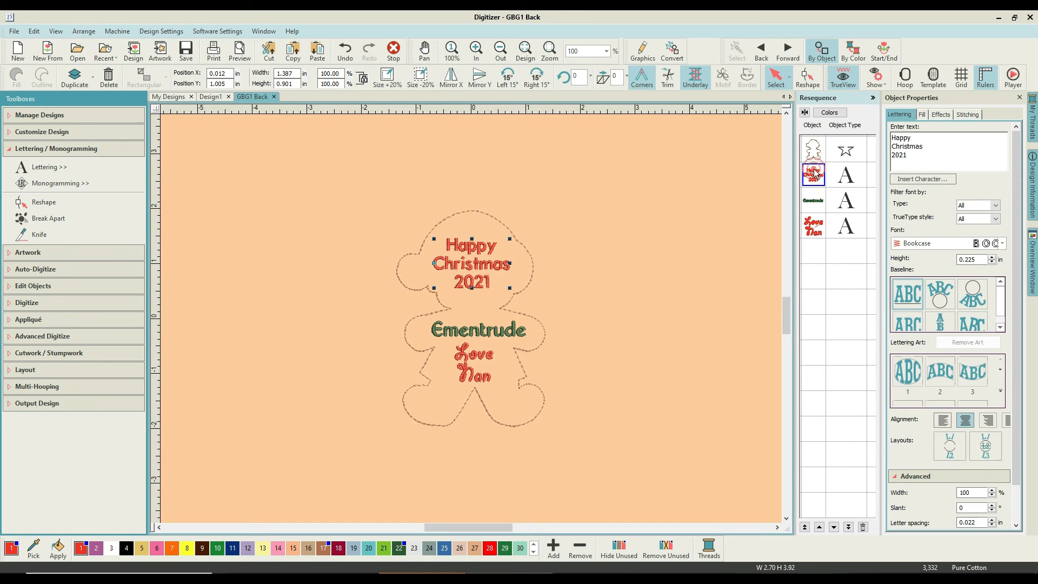
left_click(812, 209, "ctrl")
left_click(813, 228, "ctrl")
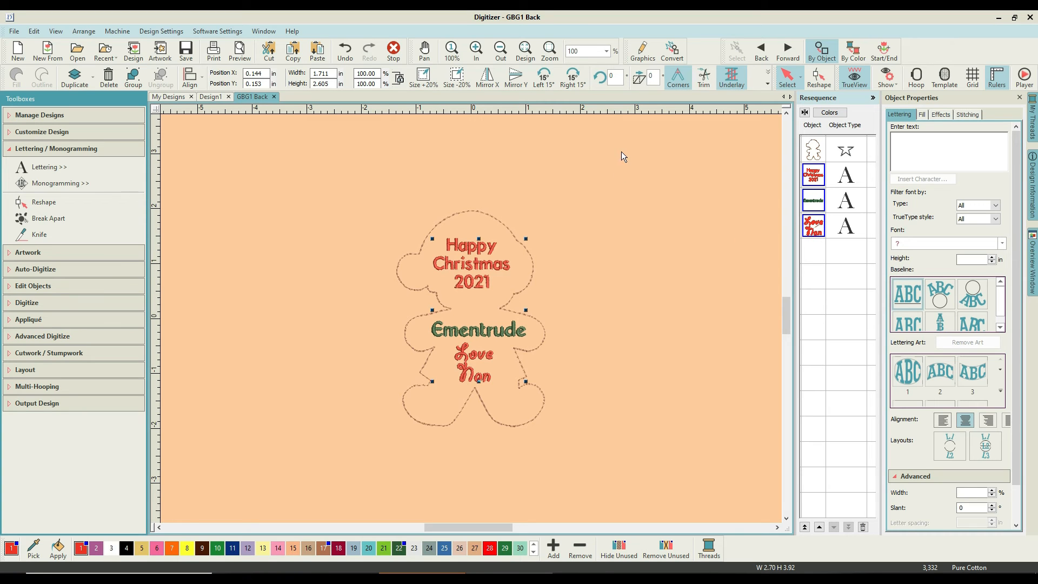
left_click(204, 79)
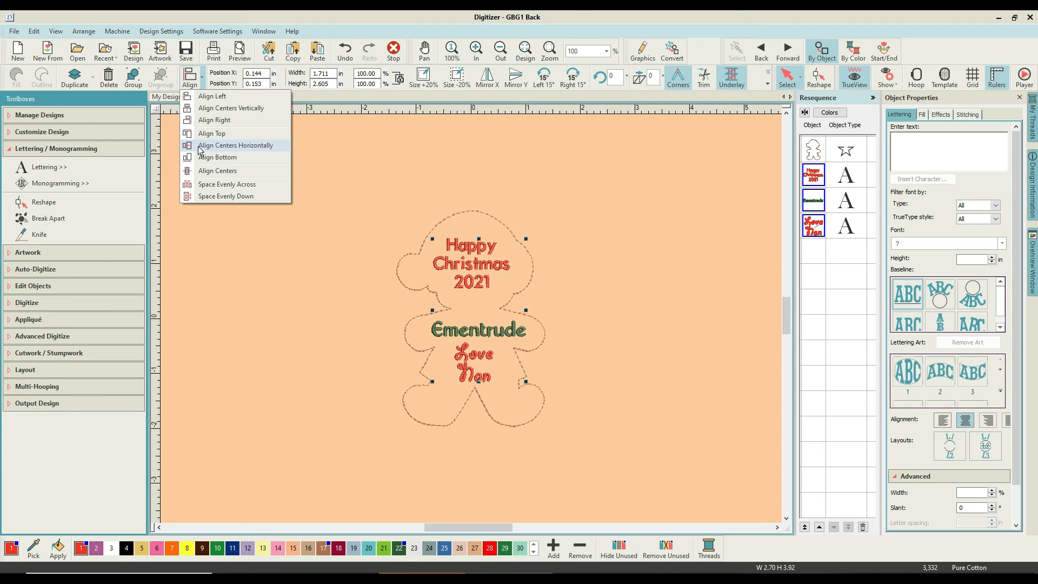
left_click(219, 109)
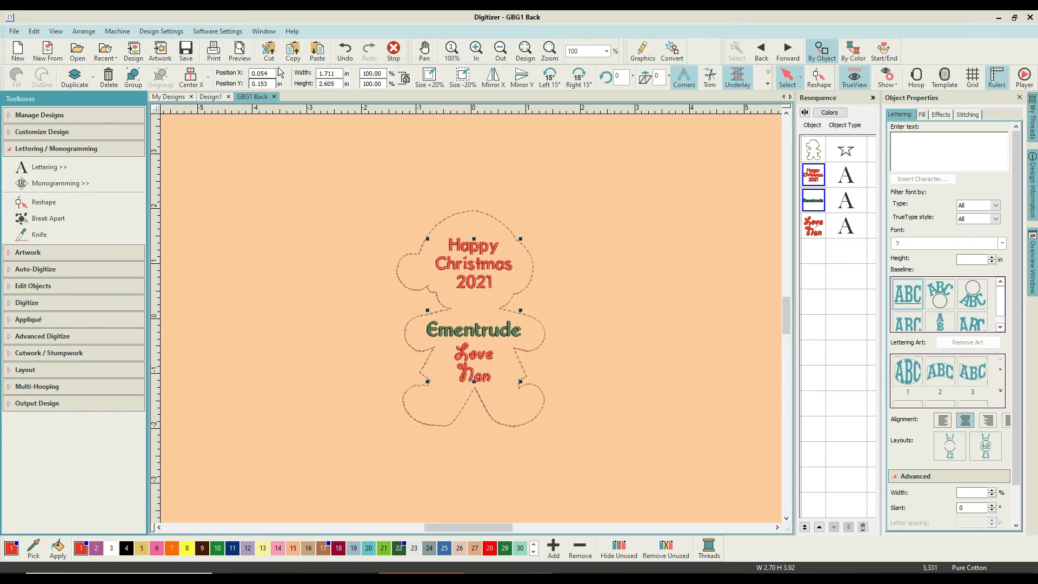
left_click(604, 216)
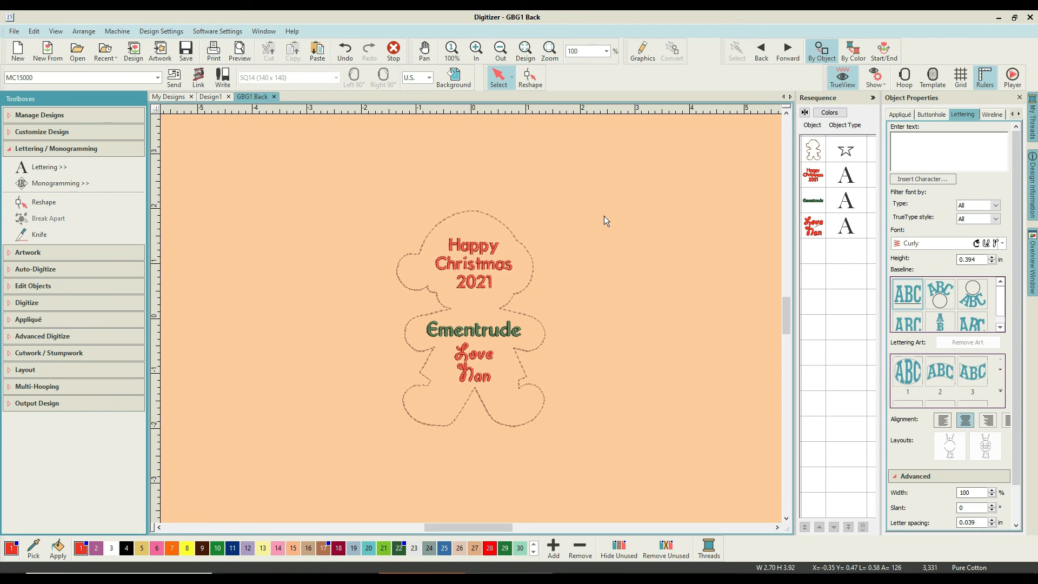